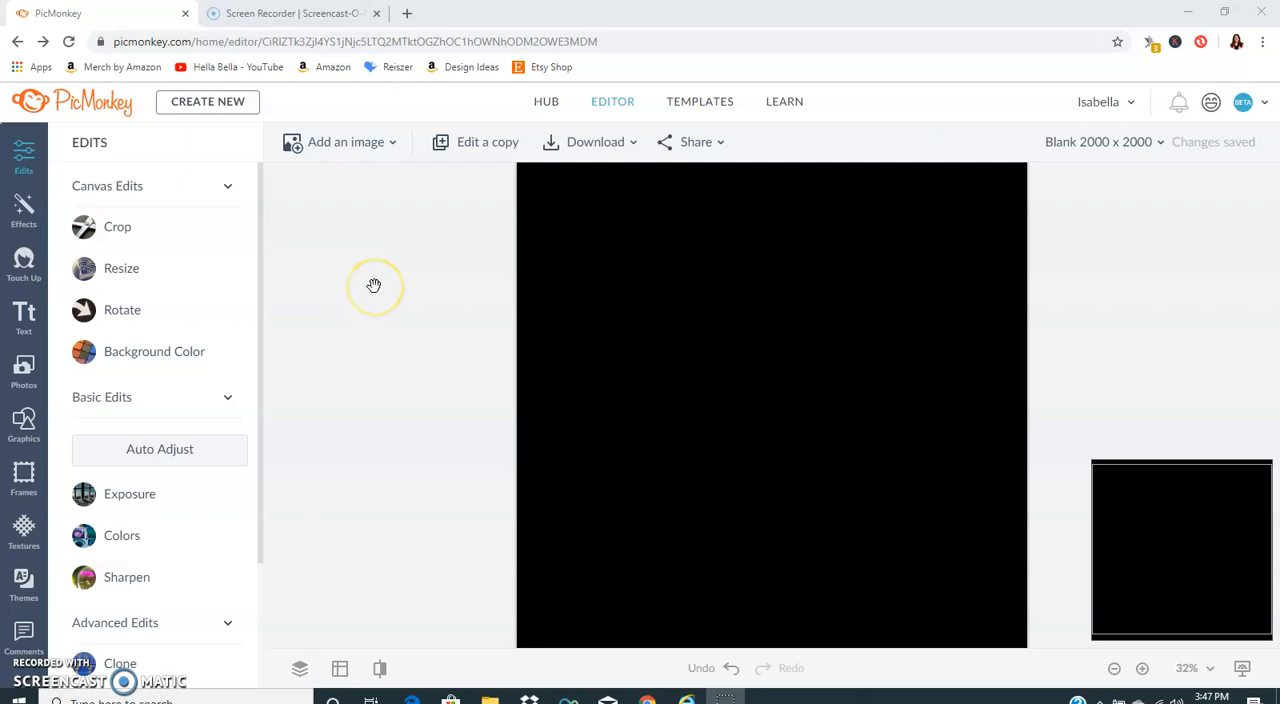
# Step: Add the cat silhouette image named "car" from the computer's Pictures folder to the canvas
pyautogui.click(349, 151)
pyautogui.click(363, 212)
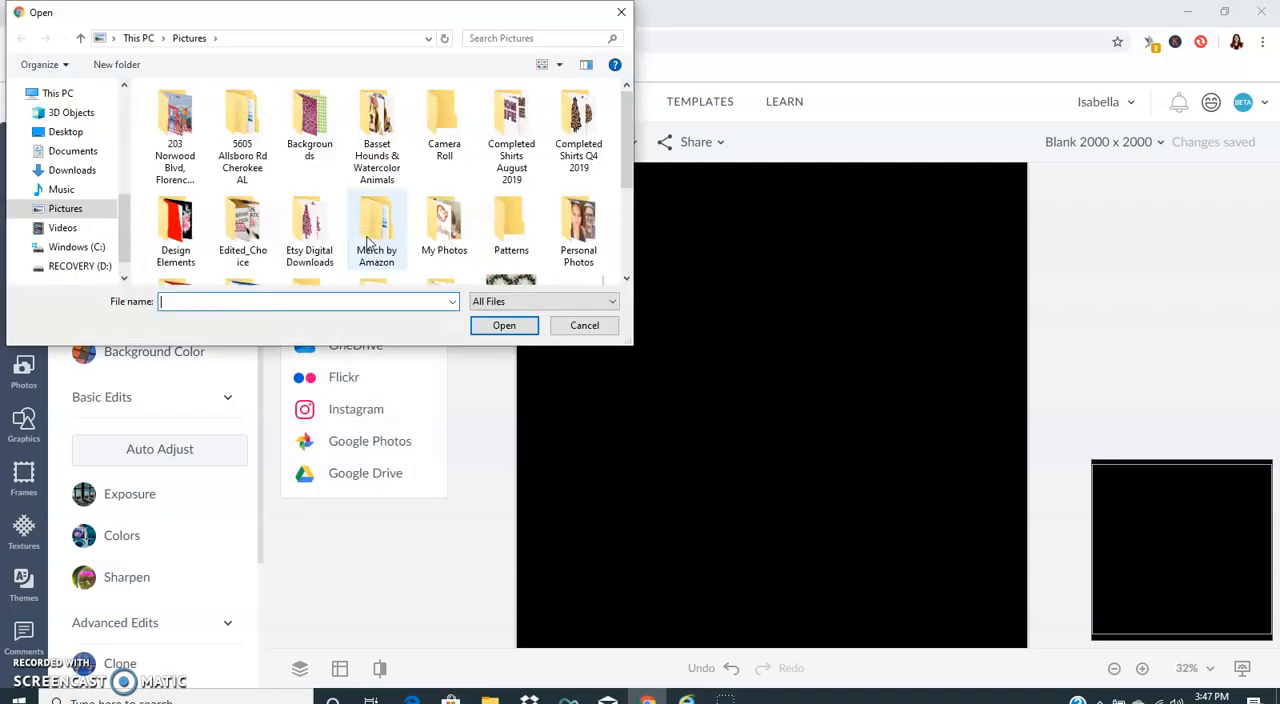
pyautogui.scroll(-5, 386, 210)
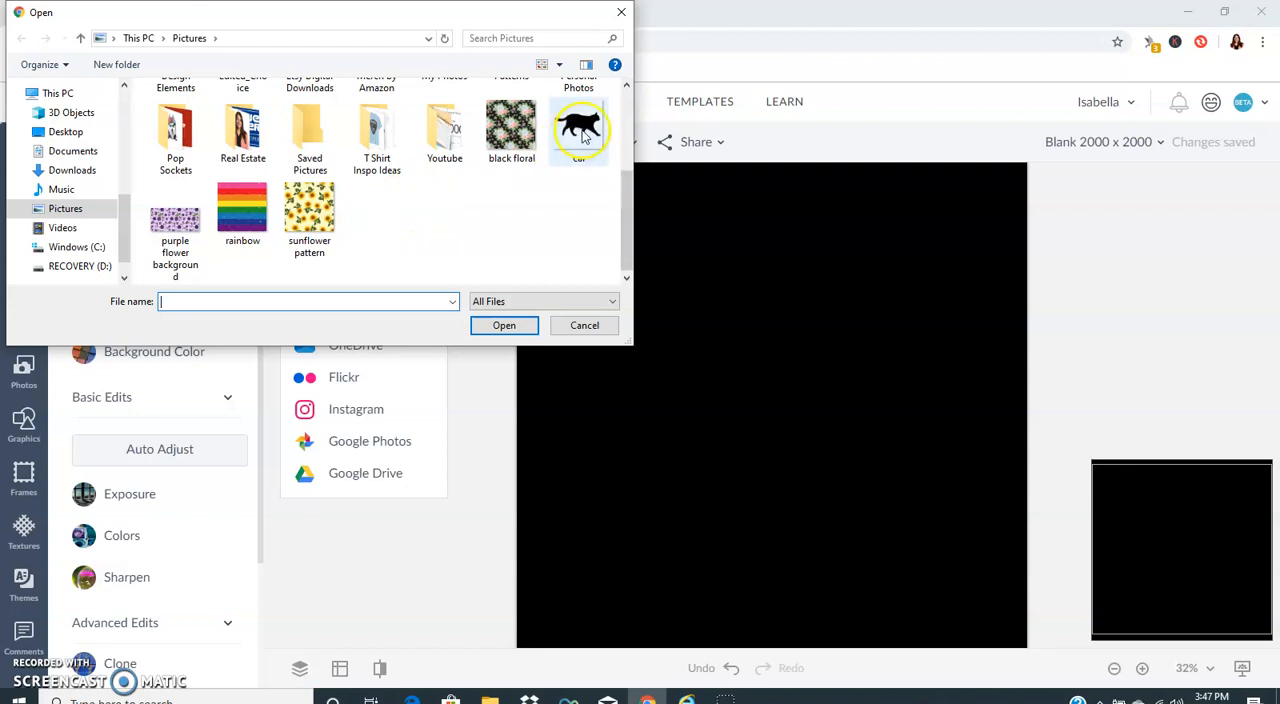
pyautogui.doubleClick(580, 132)
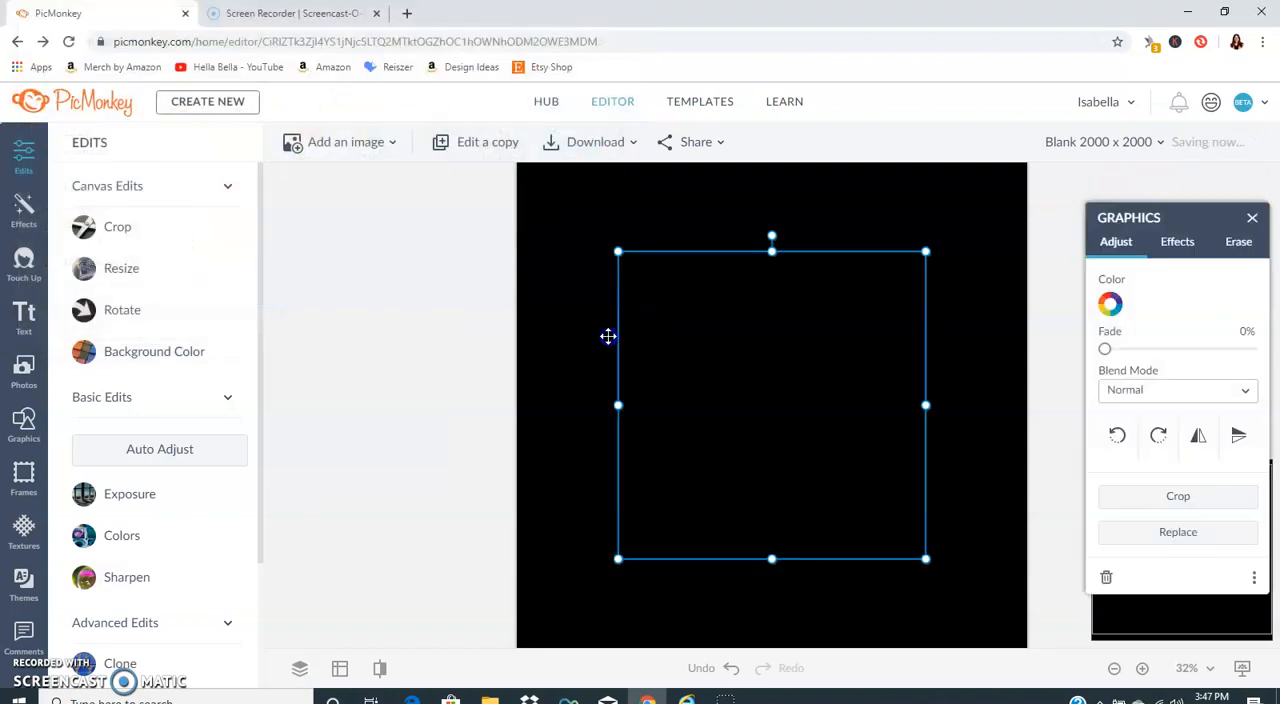
# Step: Set the canvas background color to white (#ffffff) and apply it
pyautogui.click(163, 349)
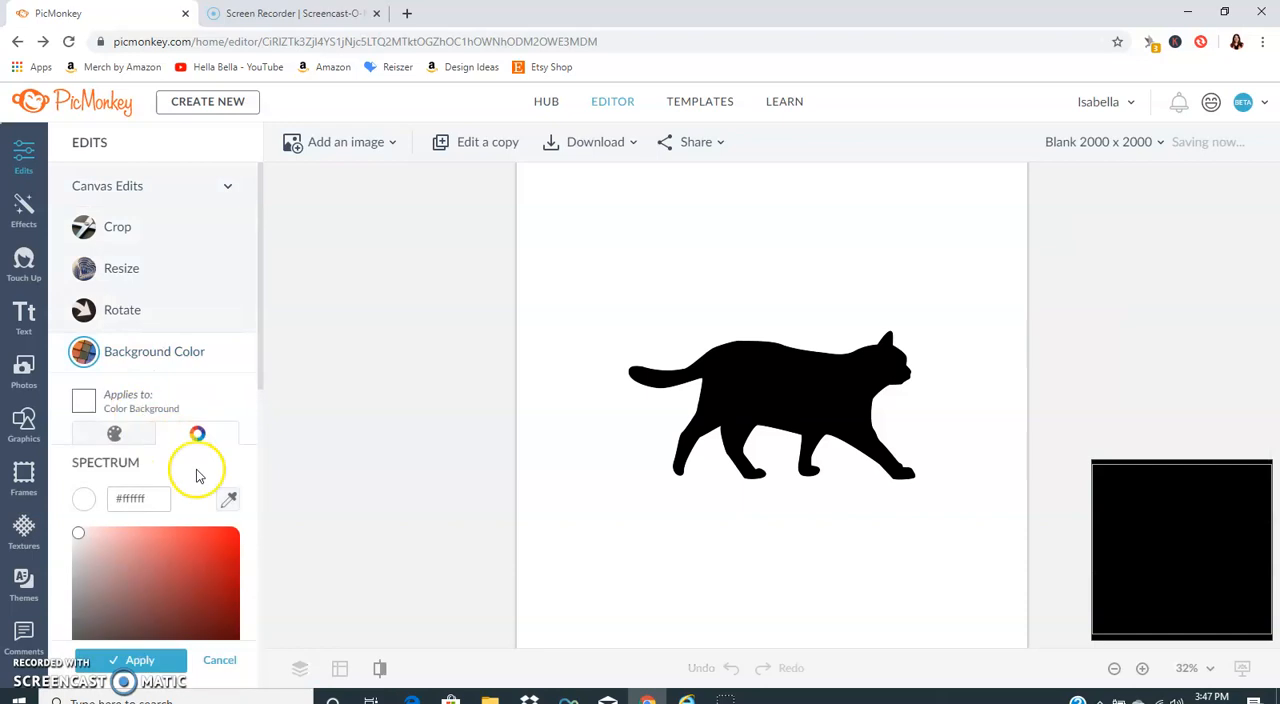
pyautogui.click(174, 663)
# Step: Enlarge the black cat to span most of the canvas width and center it on the canvas
pyautogui.click(705, 426)
pyautogui.moveTo(614, 251); pyautogui.dragTo(477, 162)
pyautogui.moveTo(689, 326); pyautogui.dragTo(757, 369)
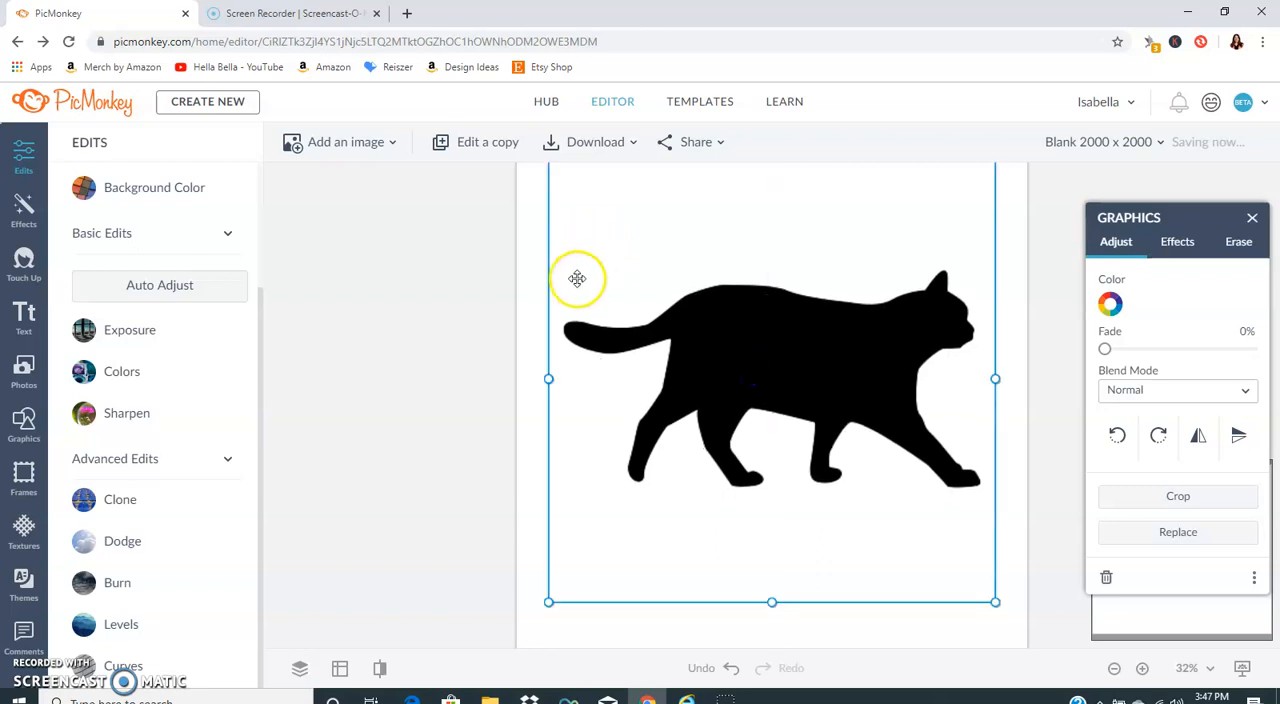
pyautogui.click(500, 392)
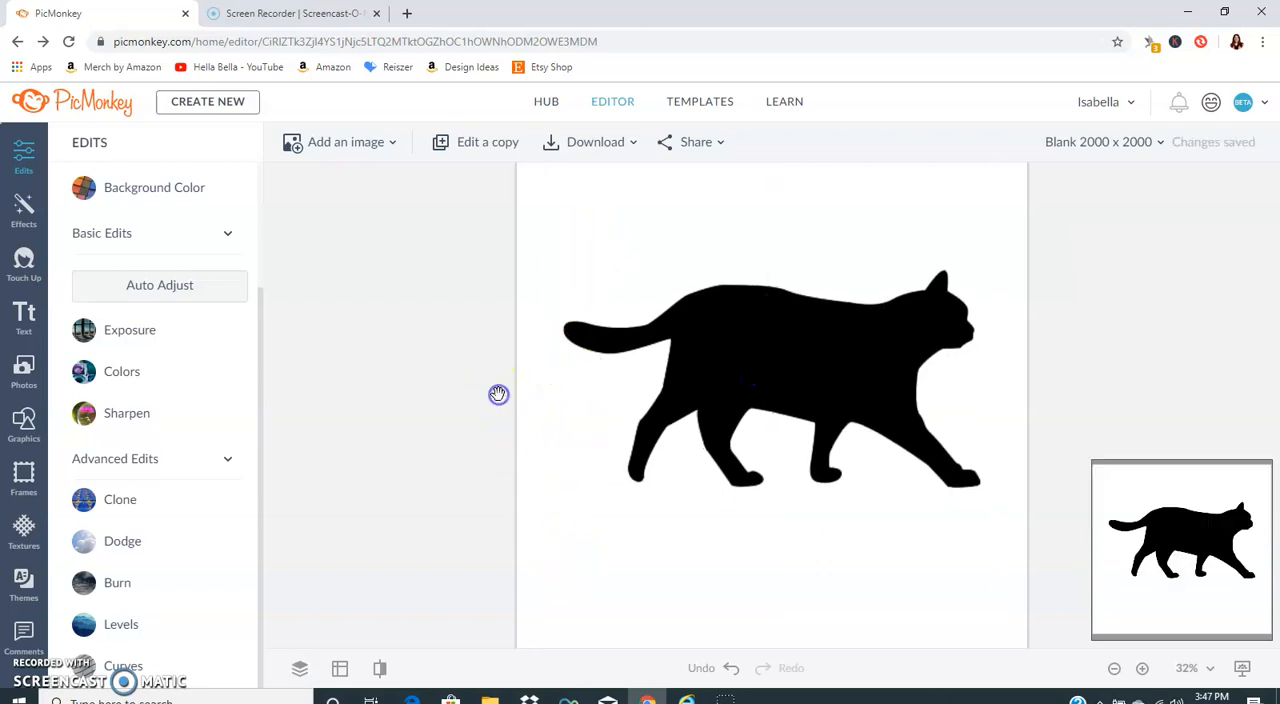
pyautogui.moveTo(731, 356); pyautogui.dragTo(729, 372)
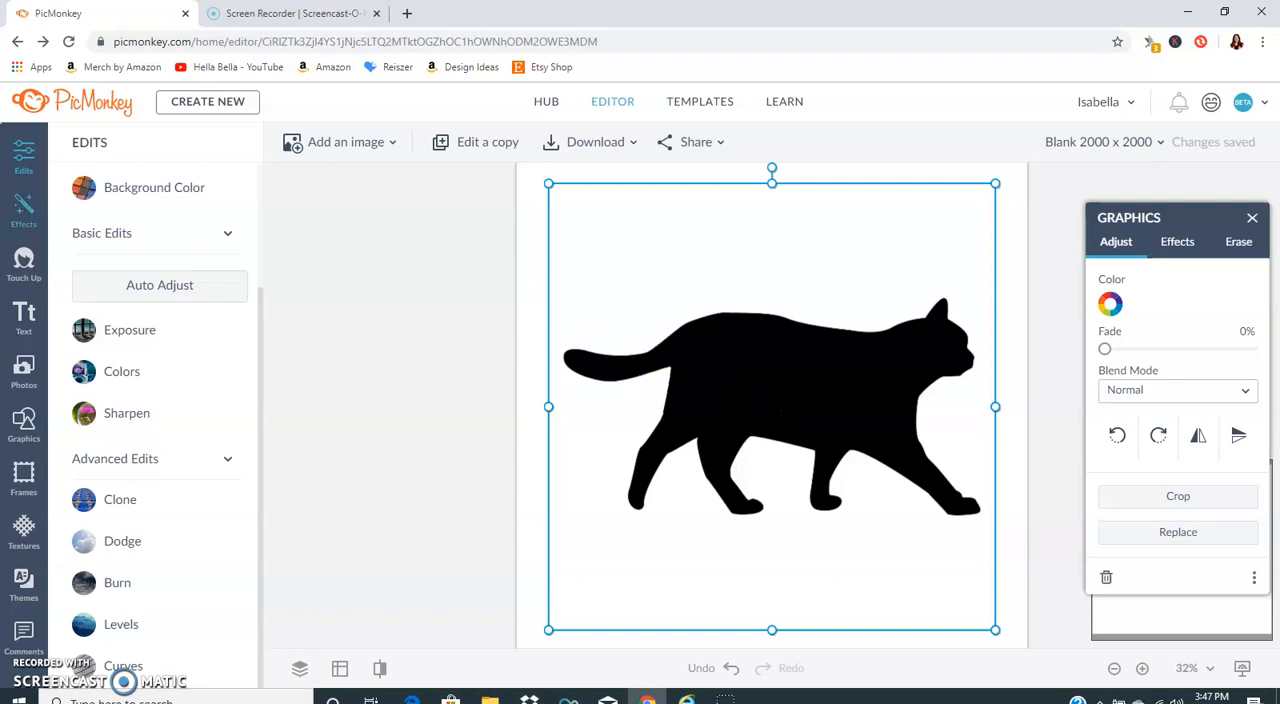
# Step: Try the flamingo, gold-striped and holly textures from Seasonal Patterns on the selected cat
pyautogui.click(25, 530)
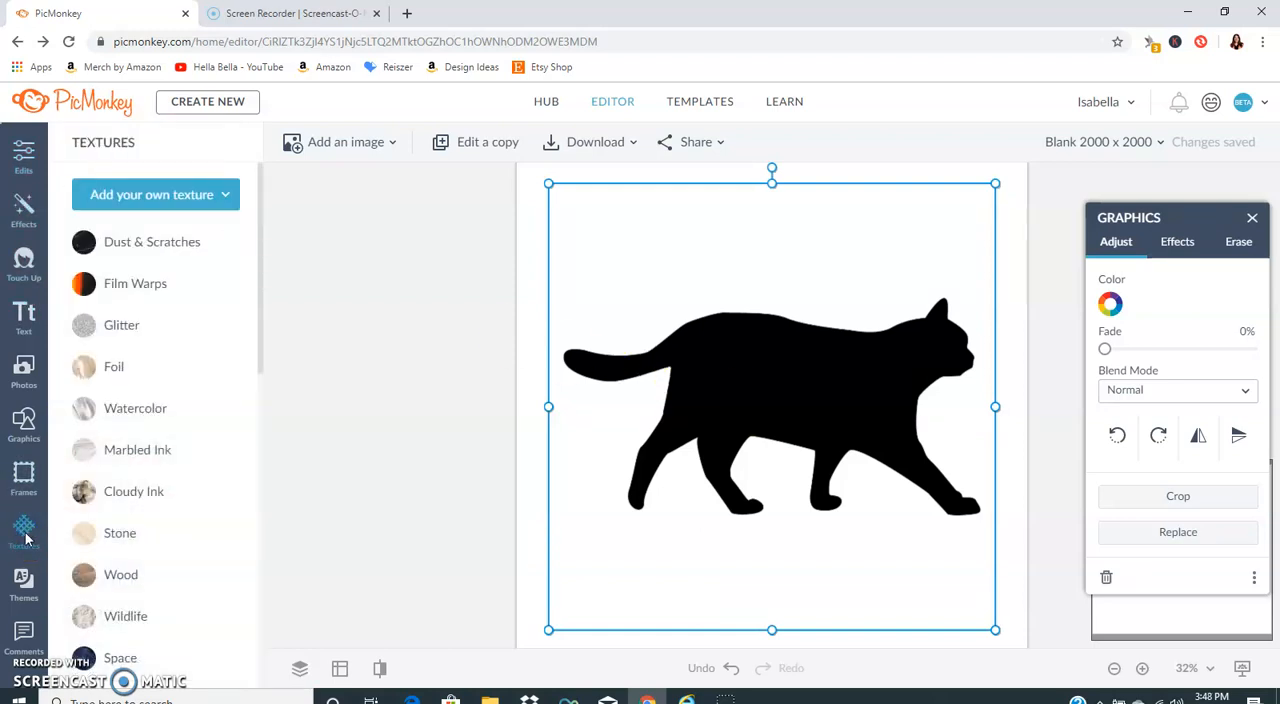
pyautogui.click(164, 362)
pyautogui.scroll(-1, 157, 357)
pyautogui.scroll(-7, 157, 357)
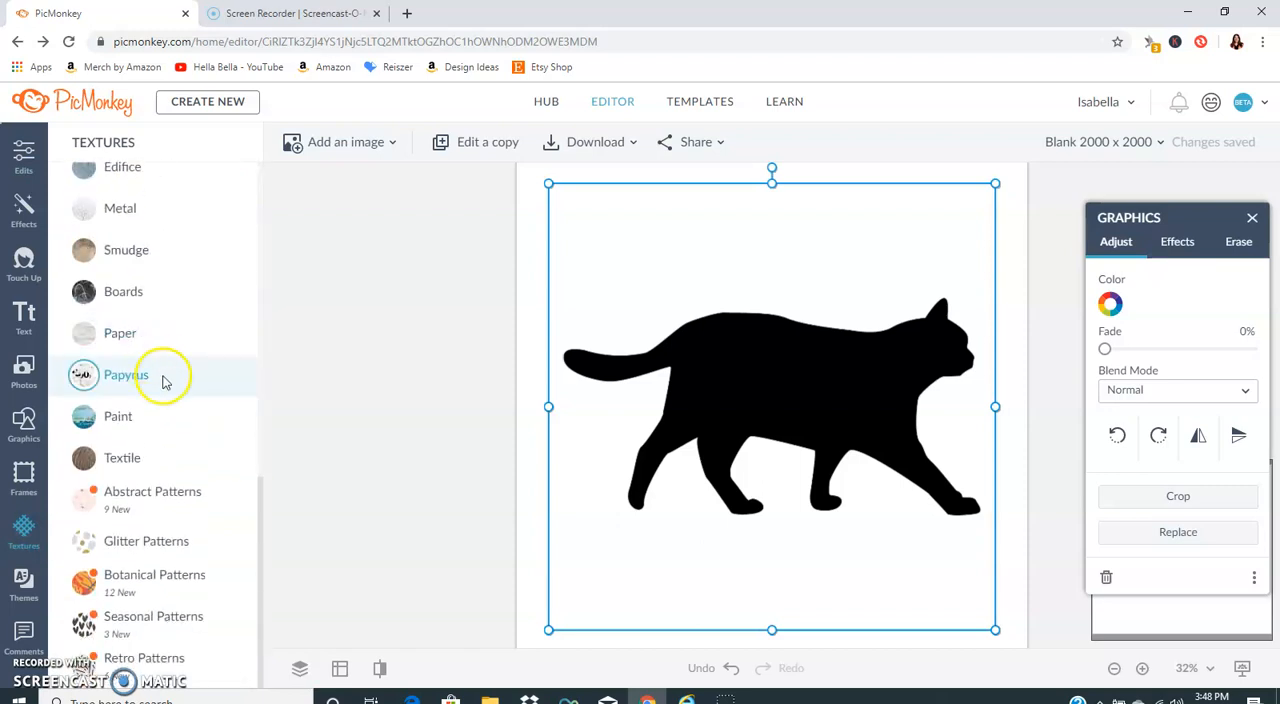
pyautogui.click(160, 622)
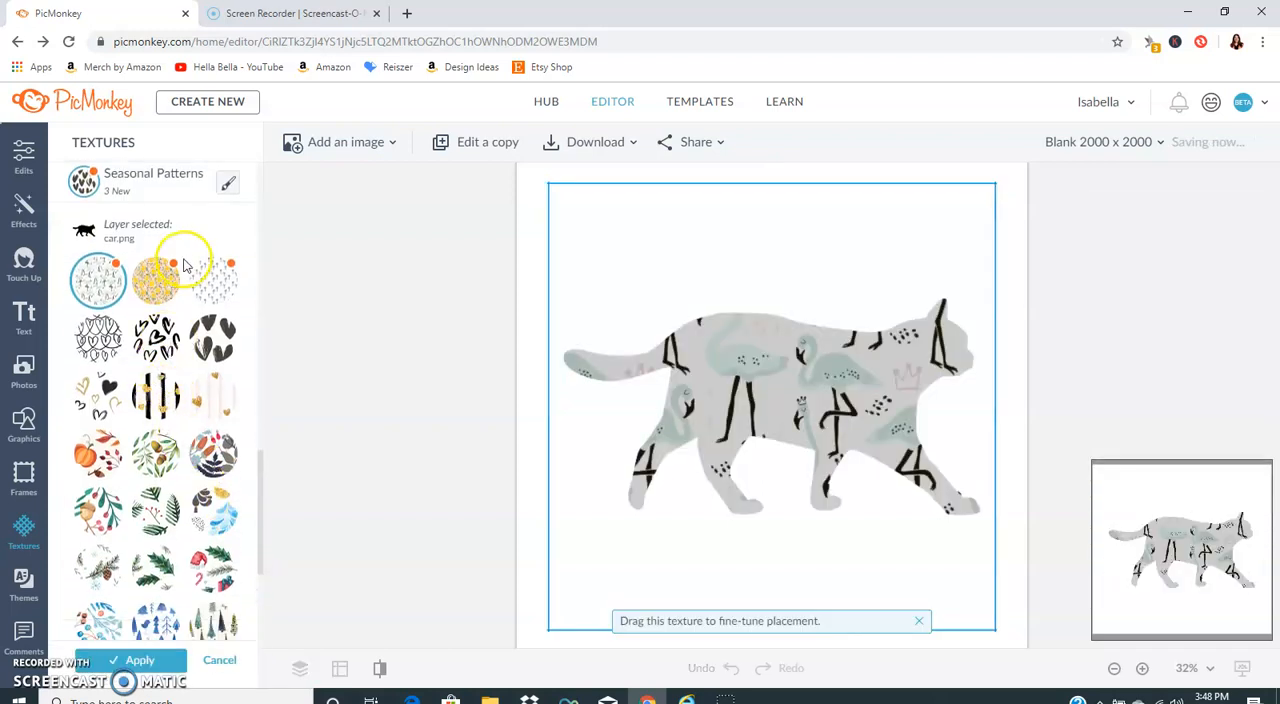
pyautogui.click(170, 397)
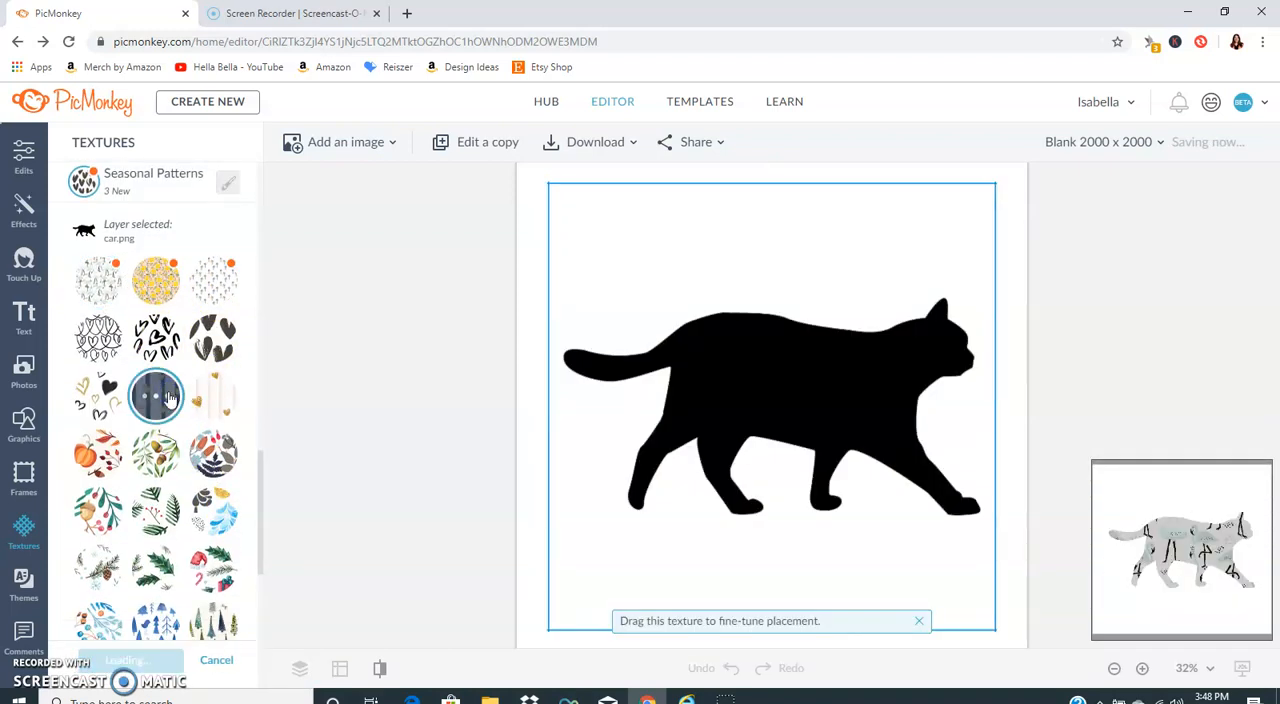
pyautogui.scroll(-3, 165, 410)
pyautogui.click(148, 266)
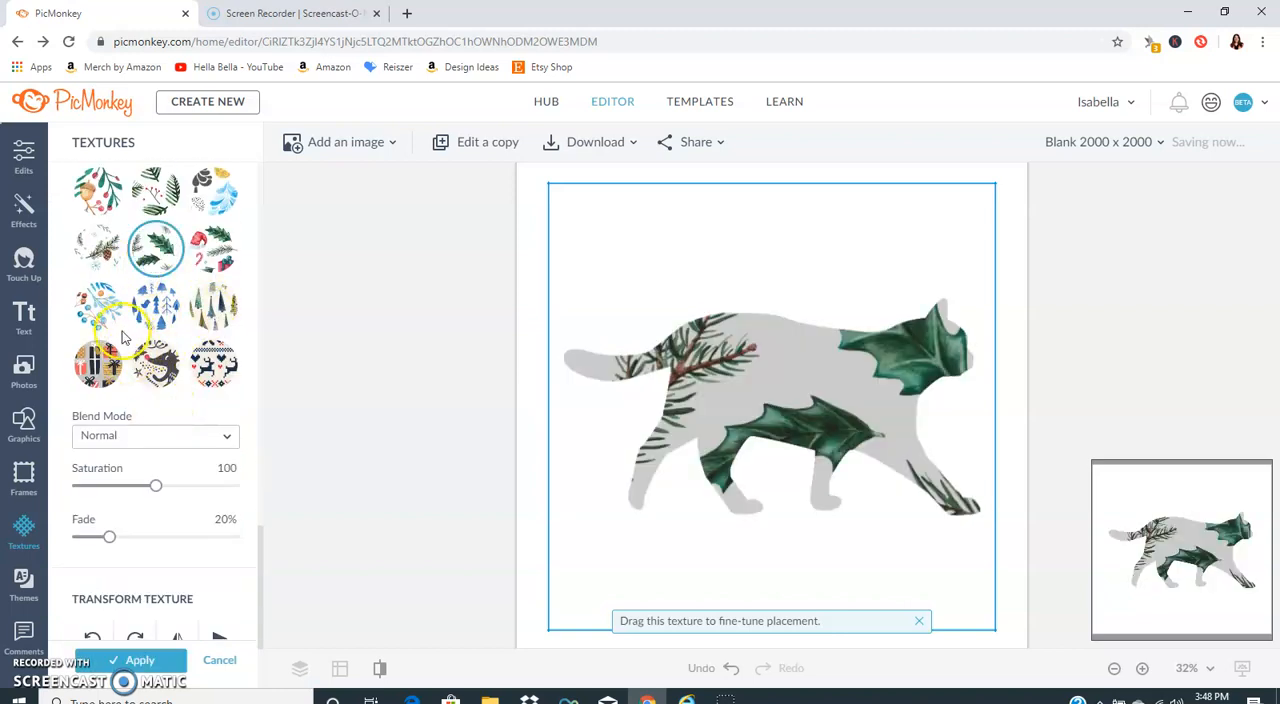
# Step: Reduce the texture size to 100 and try the knitted reindeer-and-hearts pattern on the cat
pyautogui.scroll(-2, 109, 541)
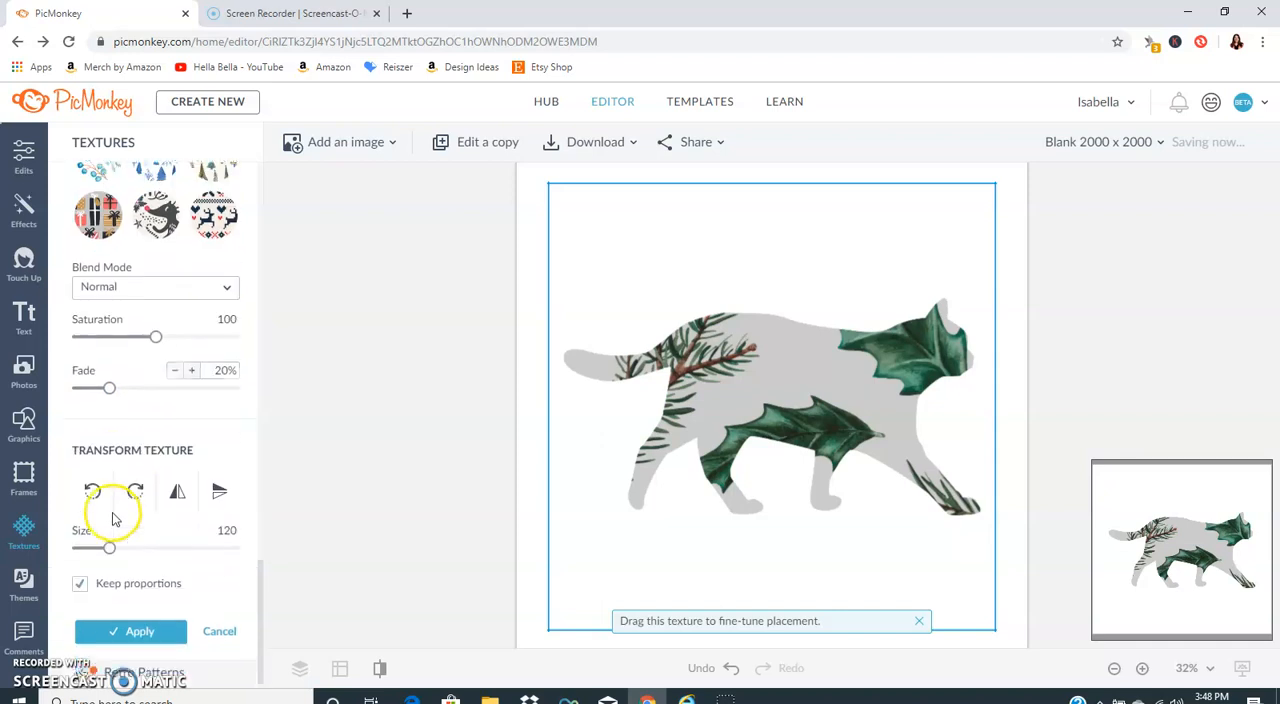
pyautogui.moveTo(106, 536); pyautogui.dragTo(71, 537)
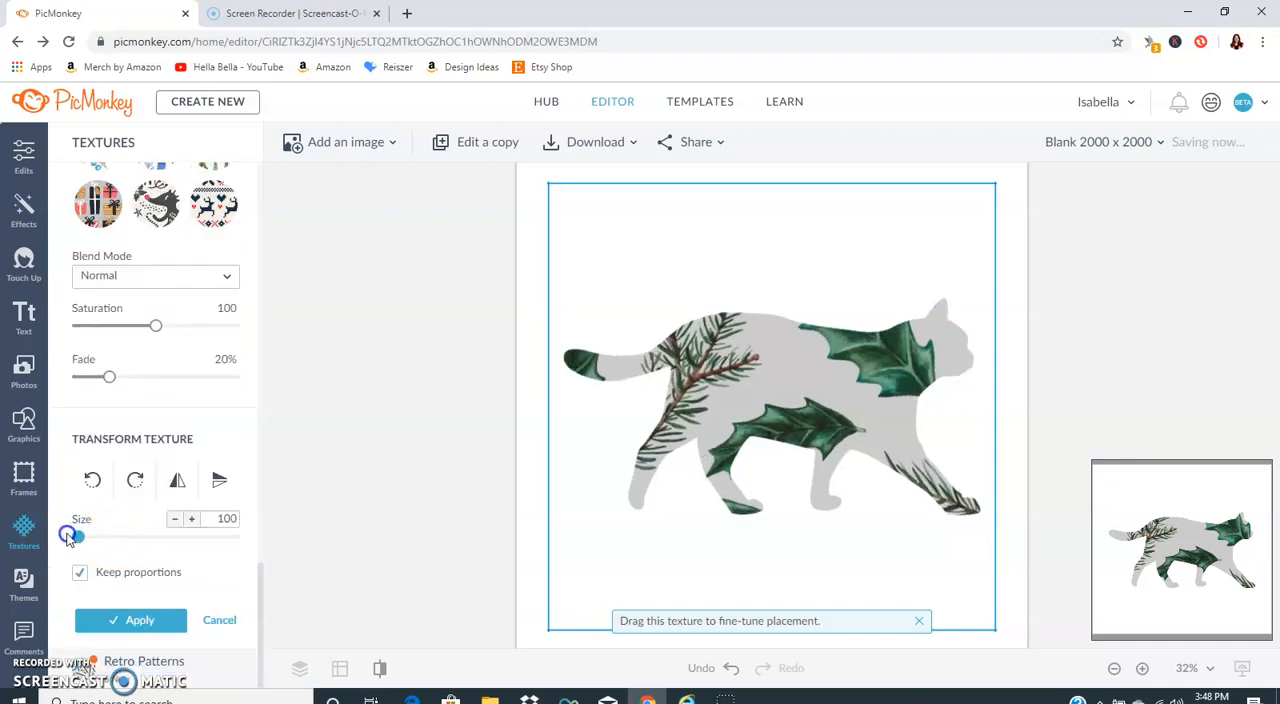
pyautogui.click(211, 212)
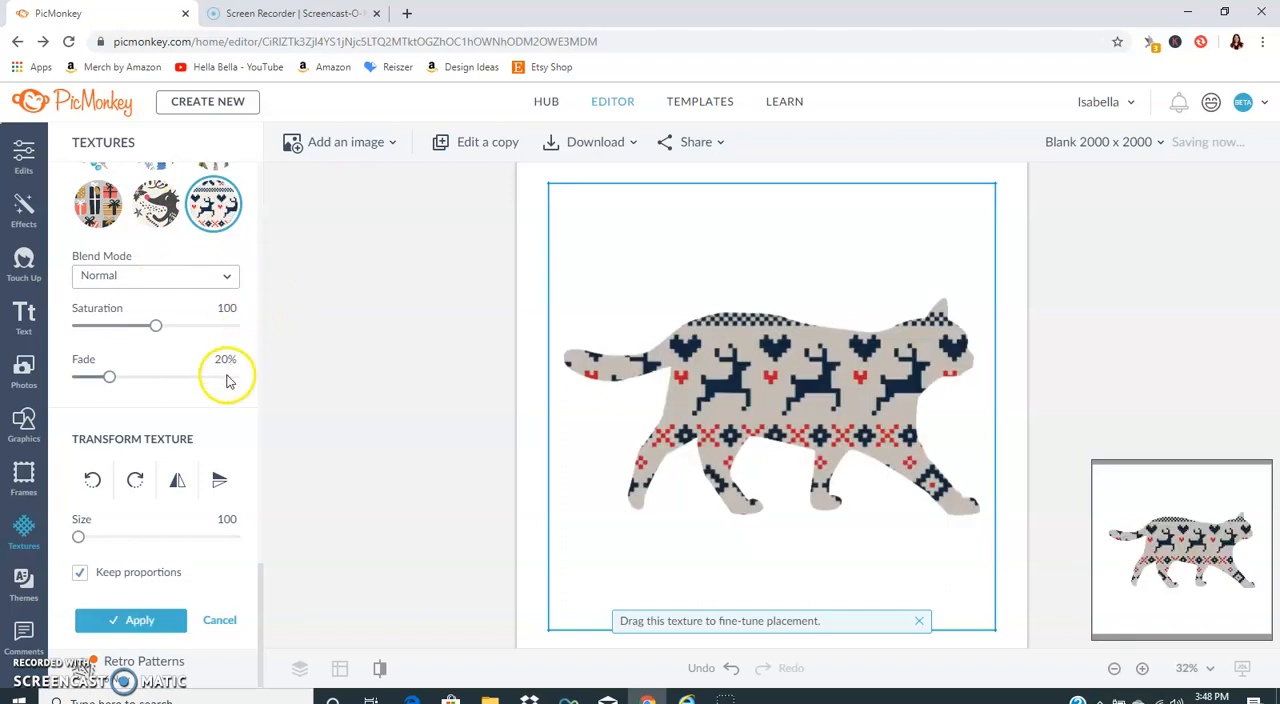
pyautogui.scroll(5, 180, 470)
pyautogui.scroll(10, 181, 470)
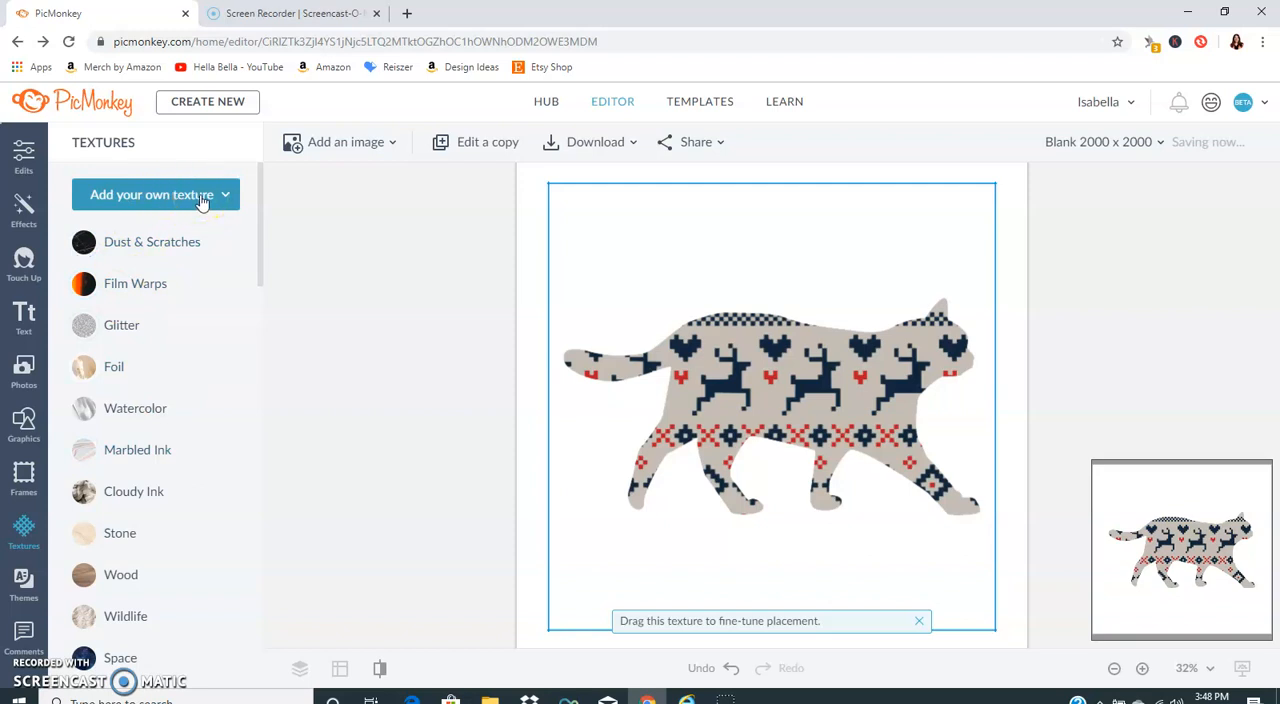
# Step: Discard the Seasonal Patterns texture and load the rainbow image from the computer's Pictures folder as the cat's own texture
pyautogui.click(196, 205)
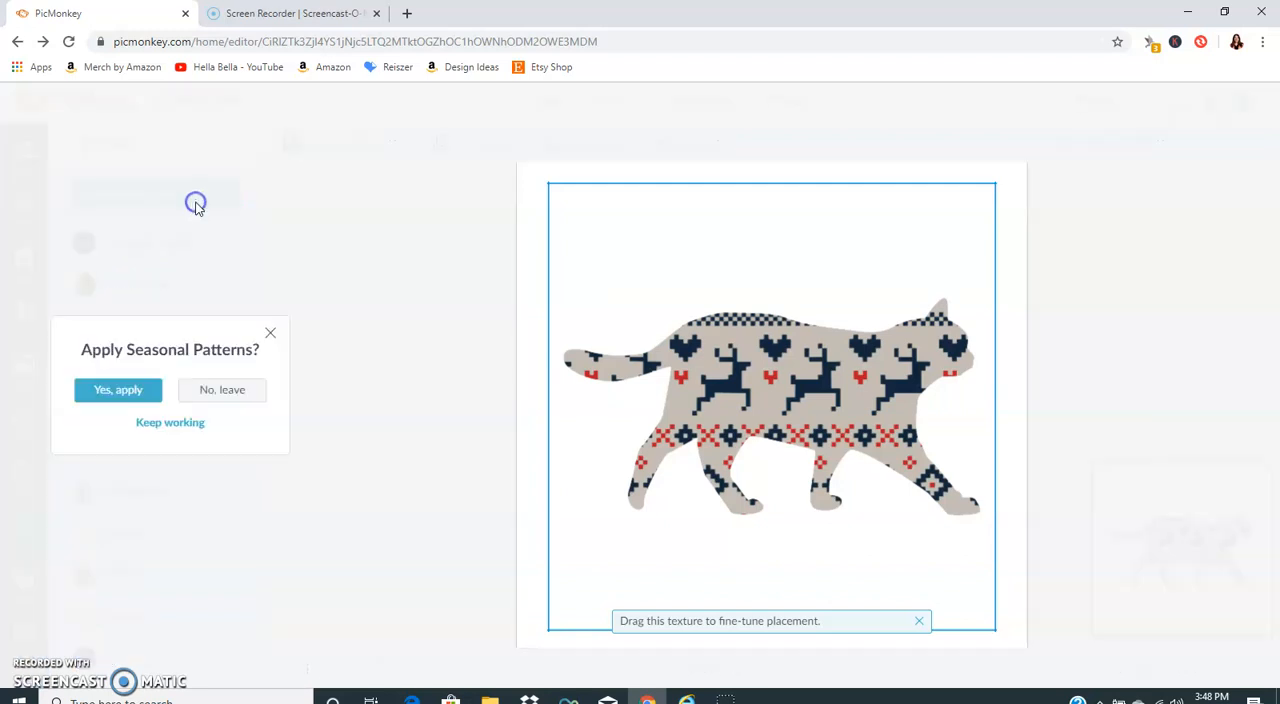
pyautogui.click(242, 393)
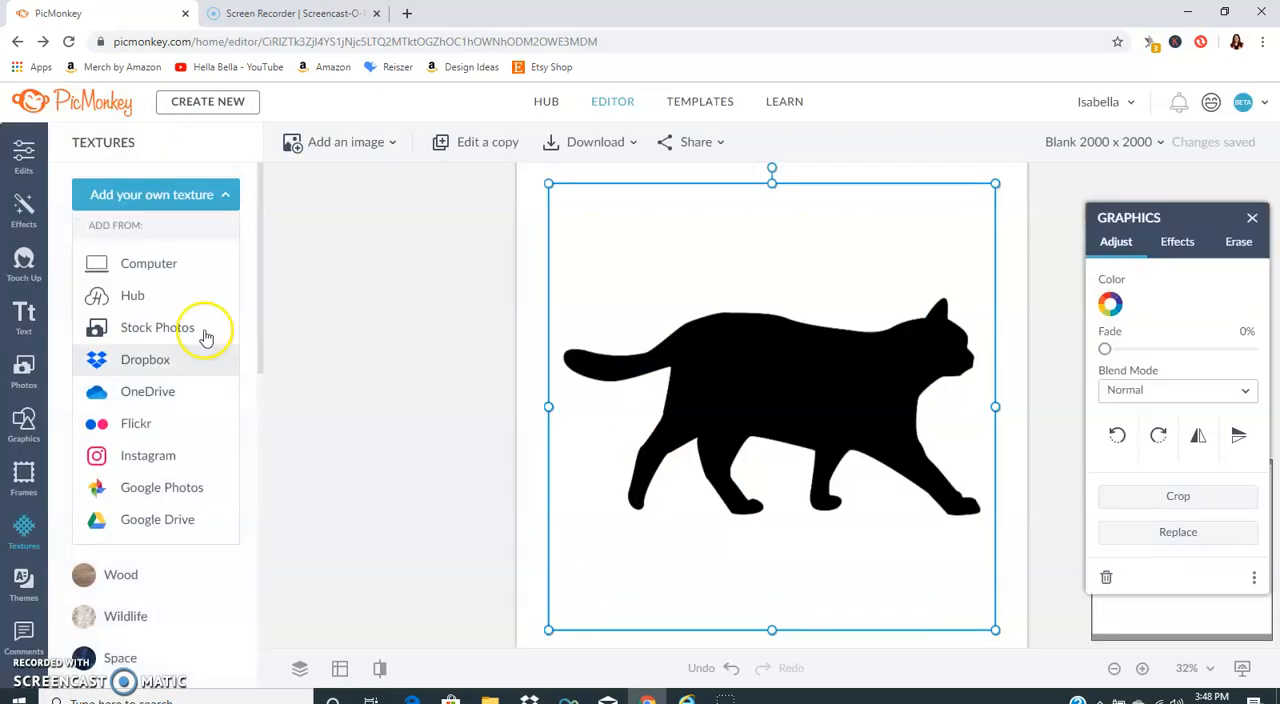
pyautogui.click(174, 266)
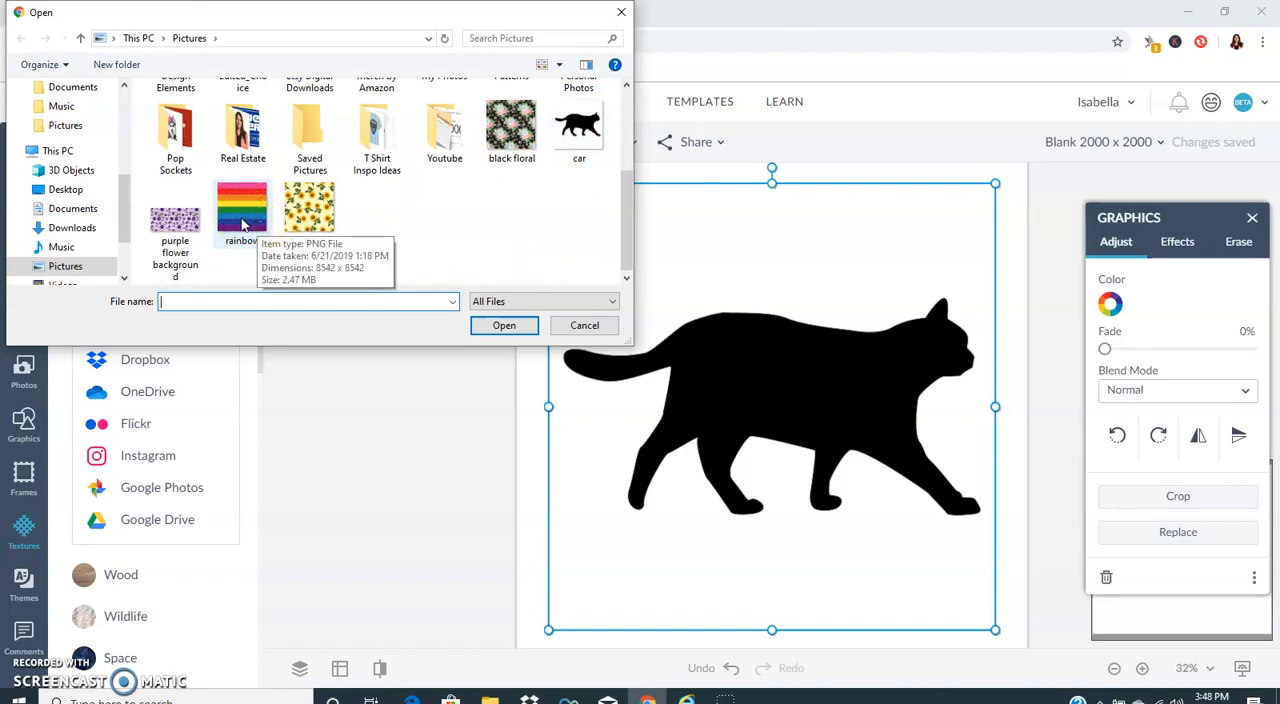
pyautogui.doubleClick(243, 212)
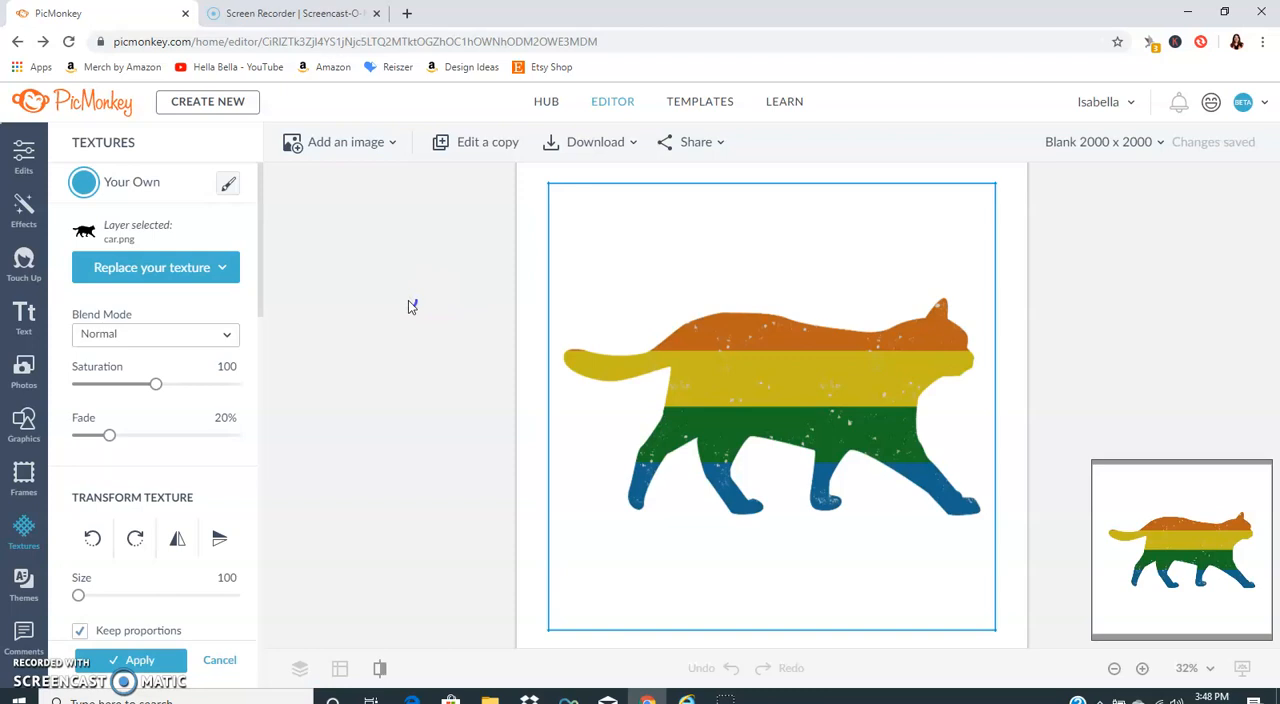
pyautogui.click(351, 512)
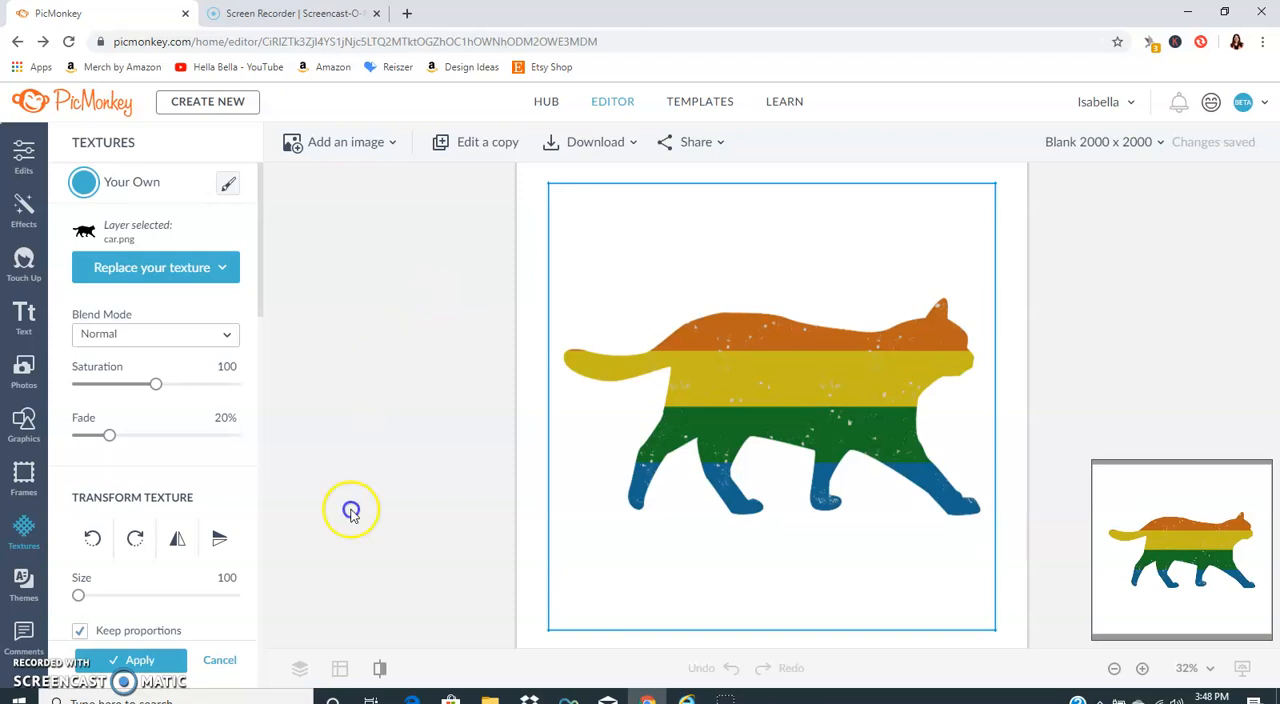
# Step: Rotate the rainbow texture counterclockwise so its stripes run vertically, set its fade to 0%, and apply it
pyautogui.scroll(-5, 86, 503)
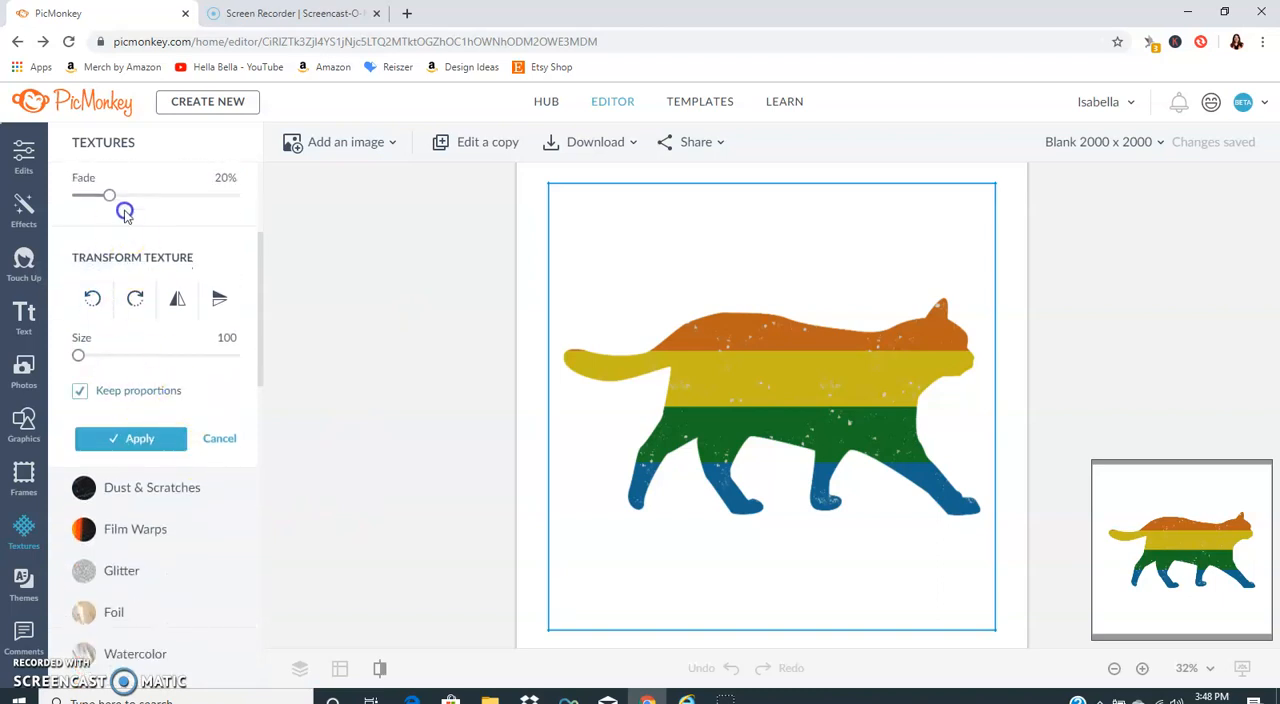
pyautogui.click(94, 300)
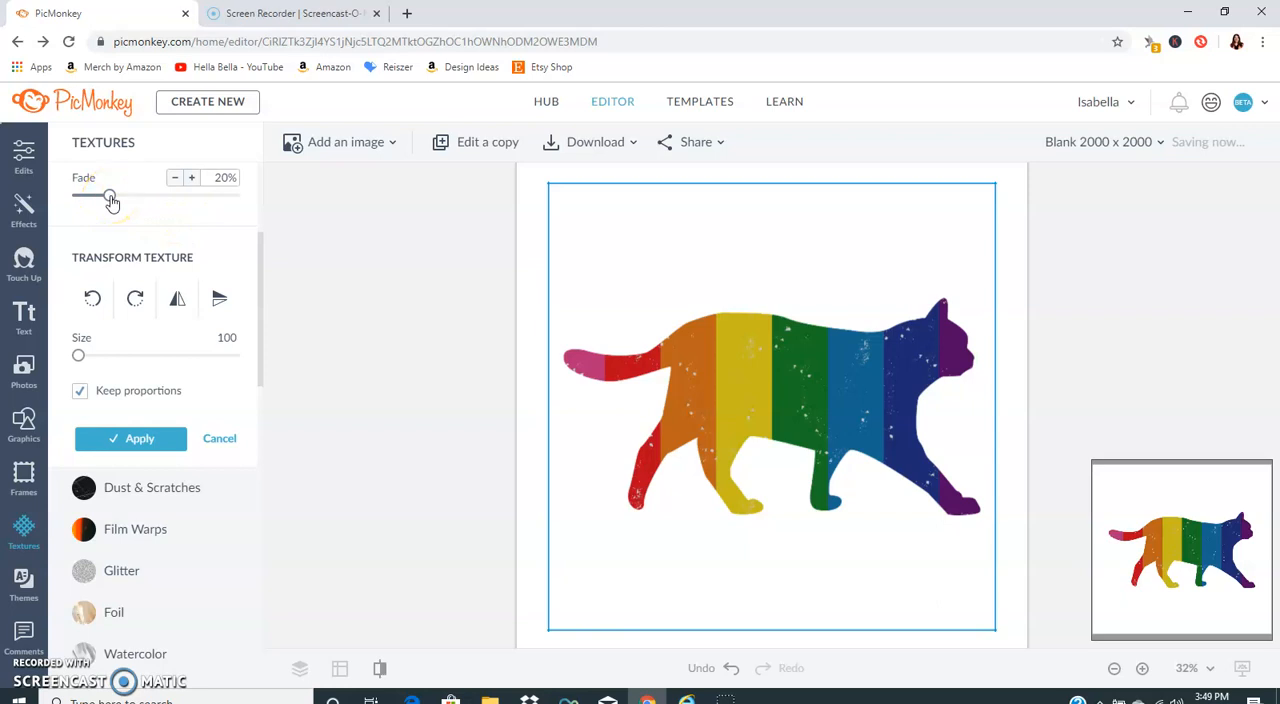
pyautogui.moveTo(111, 199); pyautogui.dragTo(58, 201)
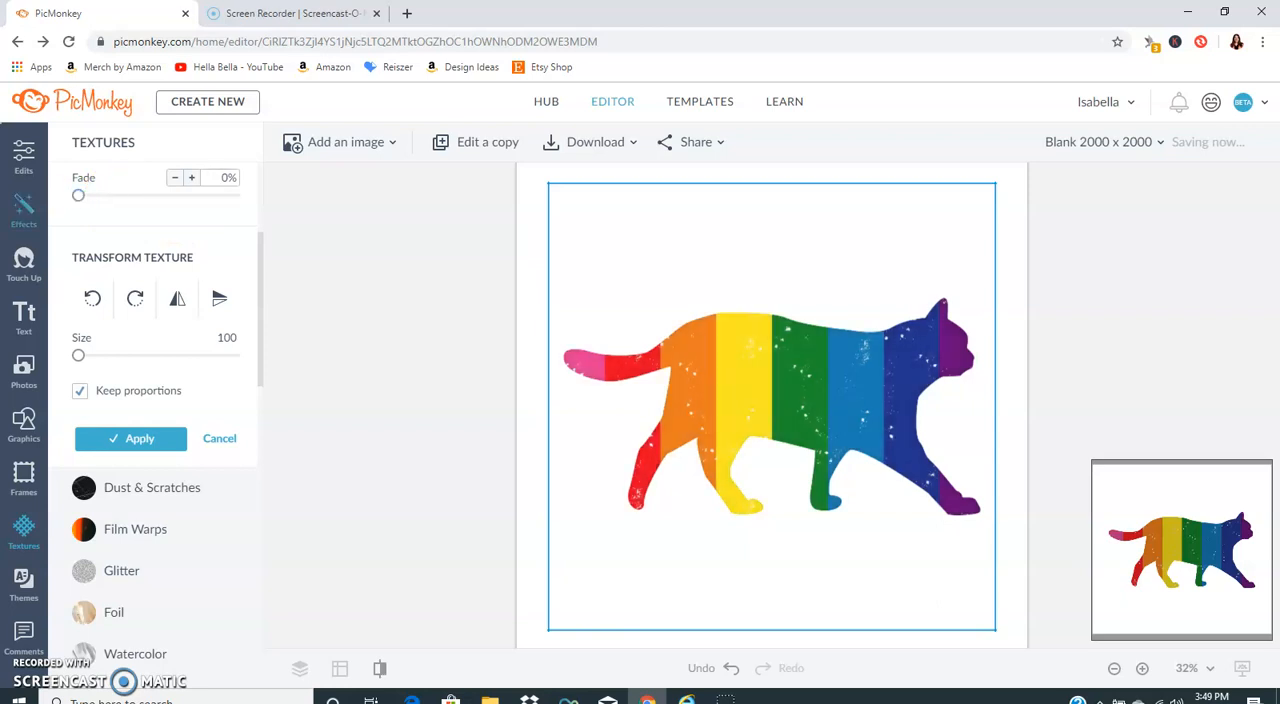
pyautogui.click(816, 315)
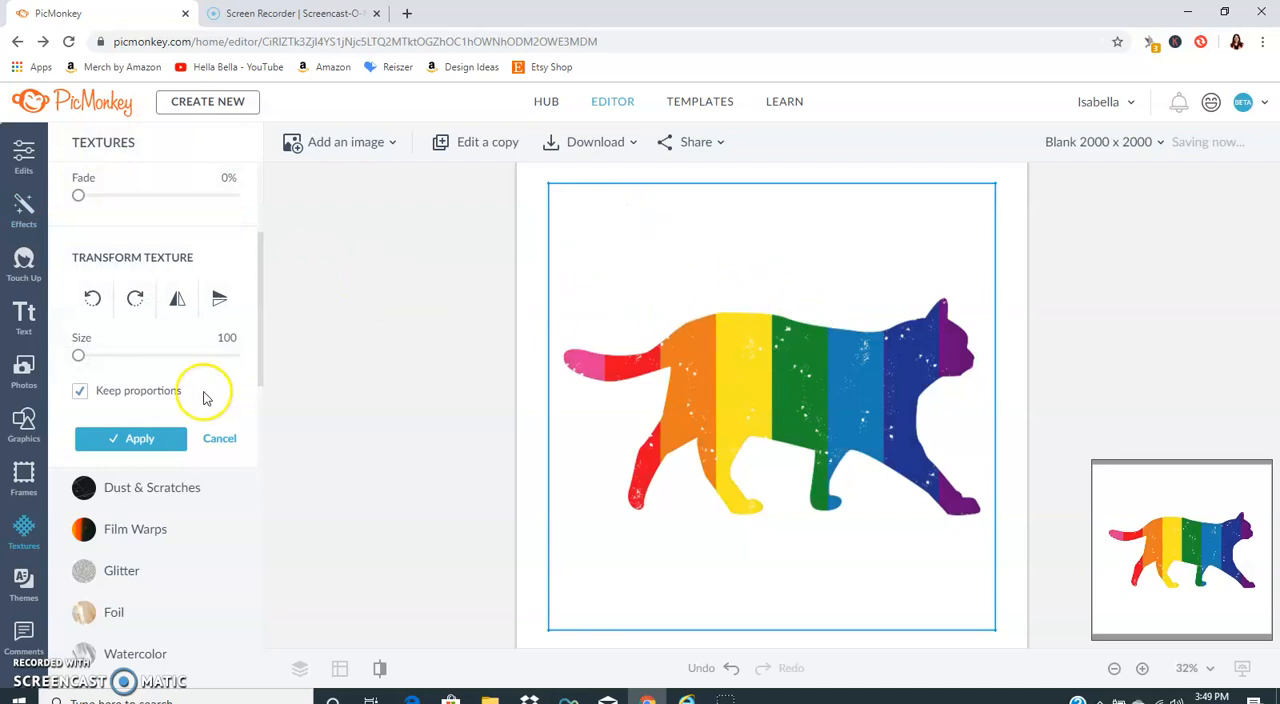
pyautogui.click(130, 438)
# Step: Enlarge the rainbow cat slightly and reposition it in the middle of the canvas
pyautogui.moveTo(760, 297); pyautogui.dragTo(757, 336)
pyautogui.moveTo(552, 187); pyautogui.dragTo(523, 163)
pyautogui.moveTo(800, 323); pyautogui.dragTo(777, 331)
pyautogui.click(409, 322)
pyautogui.click(733, 380)
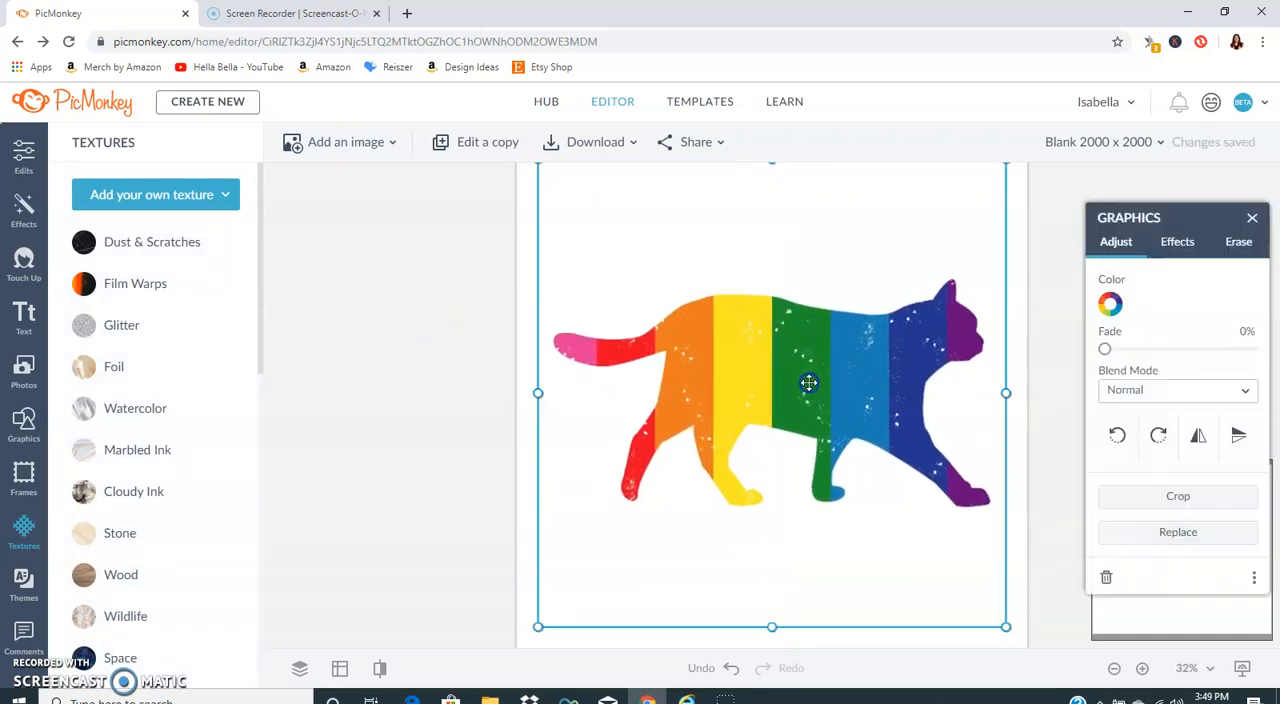
pyautogui.click(1175, 241)
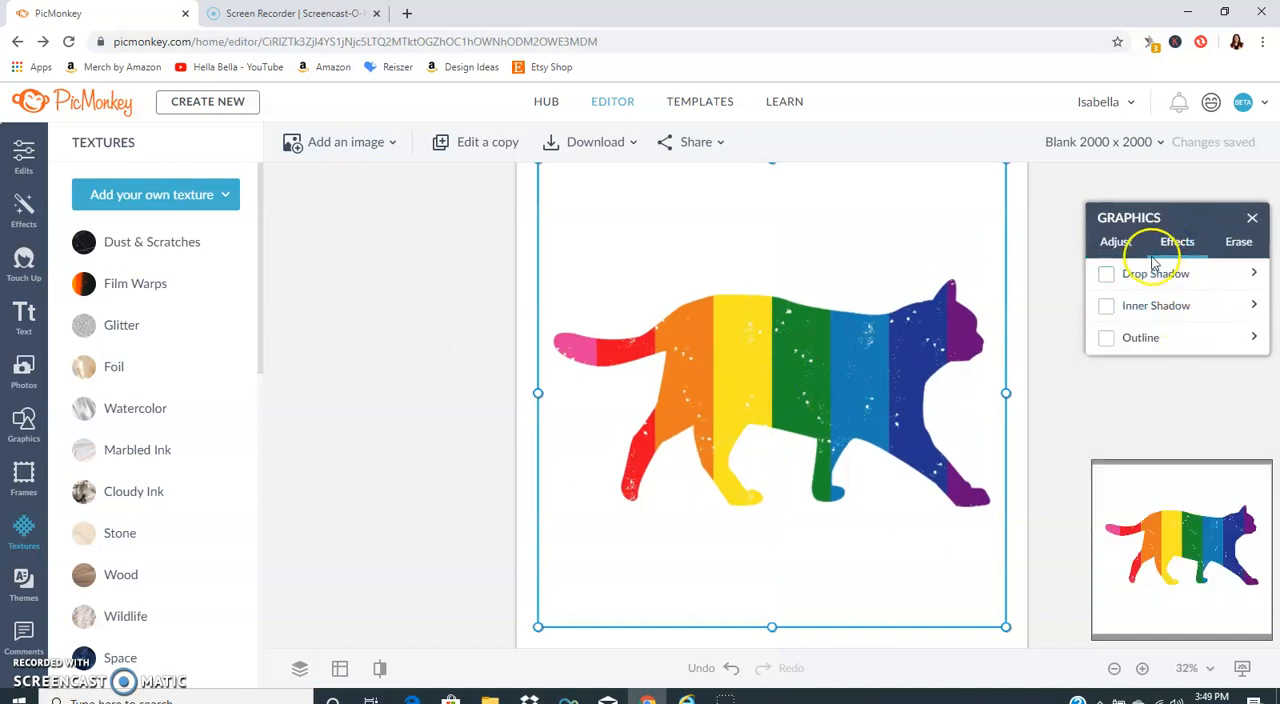
pyautogui.click(1118, 243)
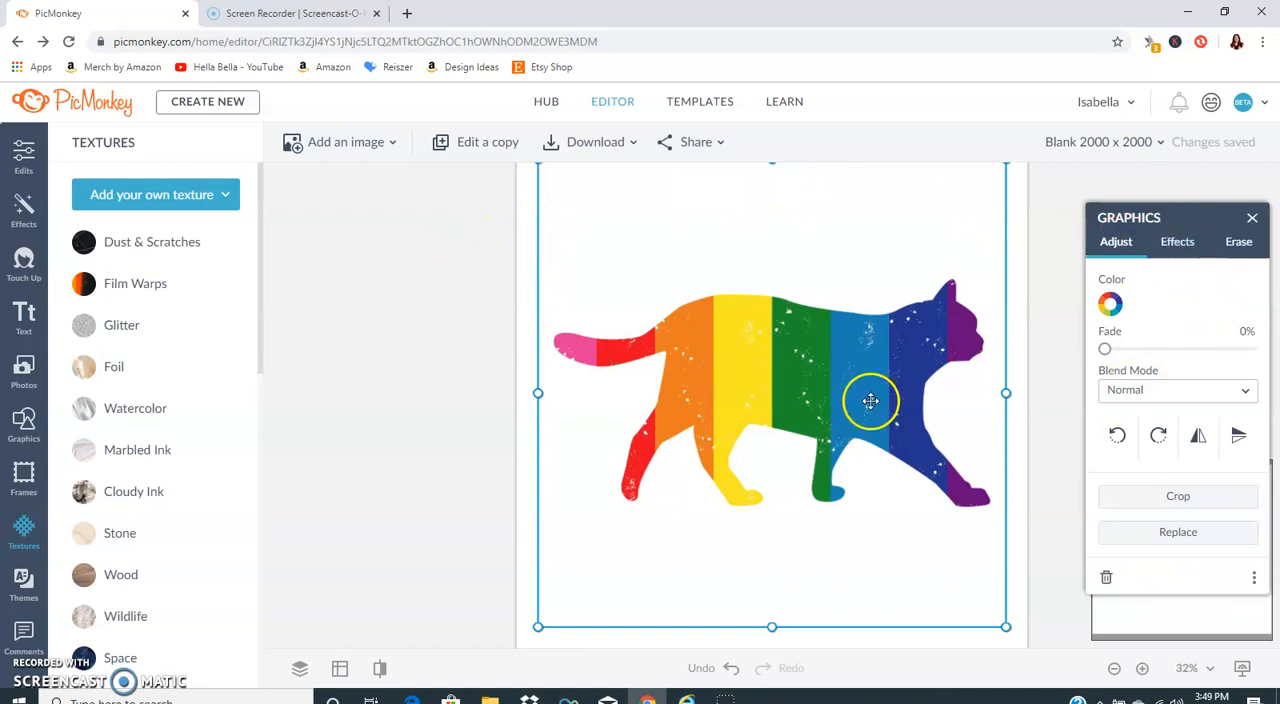
# Step: Change the canvas background color to black (#000000) and apply it
pyautogui.click(33, 160)
pyautogui.click(172, 354)
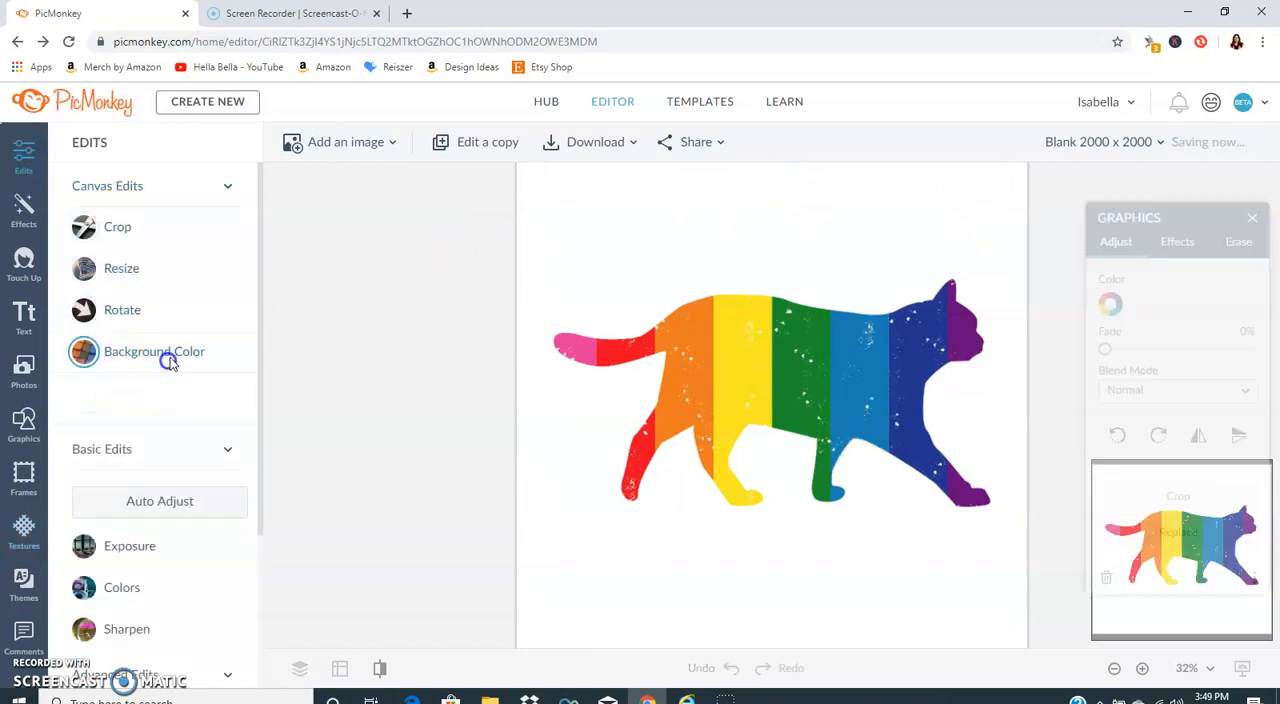
pyautogui.scroll(-3, 202, 555)
pyautogui.moveTo(203, 489); pyautogui.dragTo(274, 583)
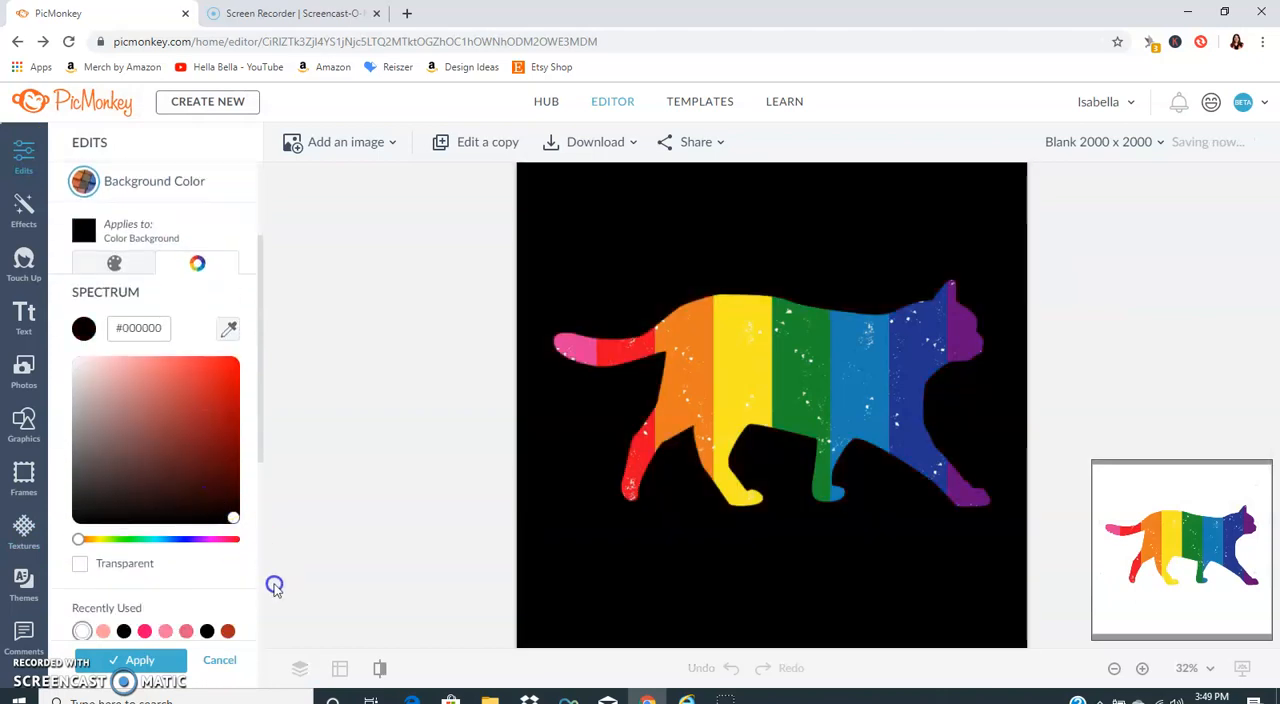
pyautogui.click(140, 660)
# Step: Add a white (#ffffff) outline effect to the rainbow cat and set its thickness to 18
pyautogui.click(540, 562)
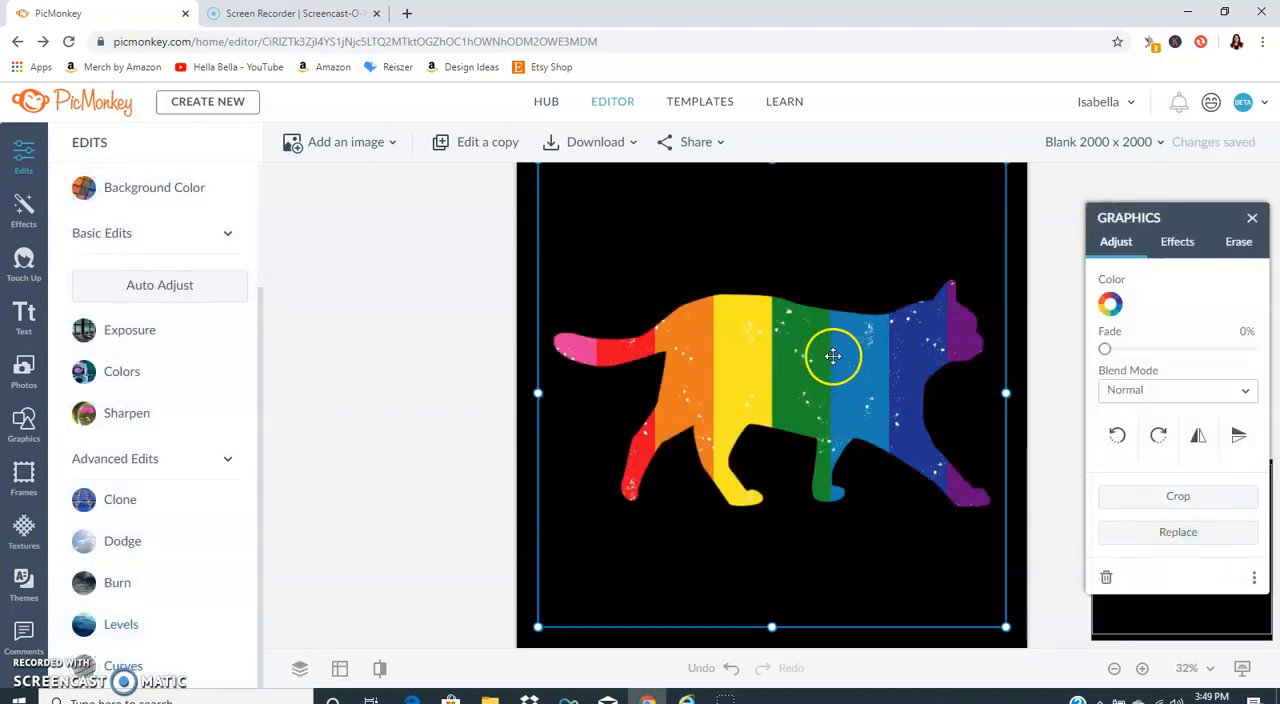
pyautogui.click(1175, 242)
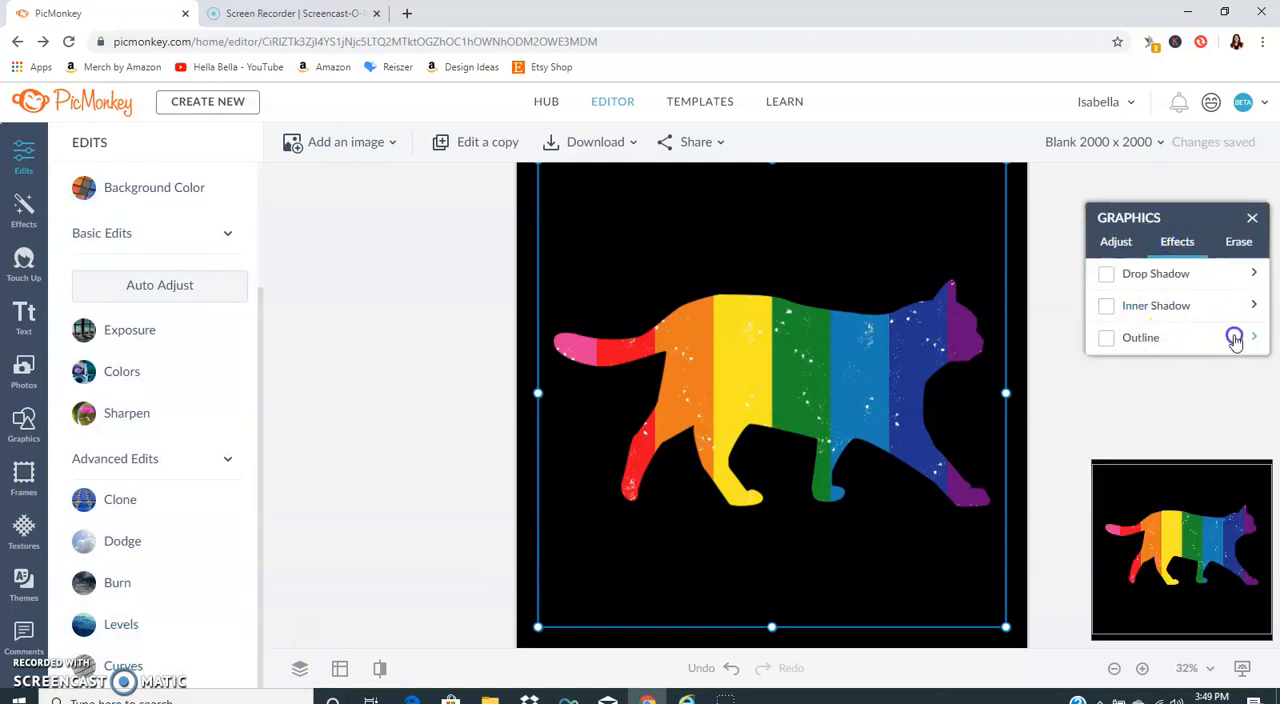
pyautogui.click(1236, 340)
pyautogui.click(1105, 383)
pyautogui.moveTo(1043, 418); pyautogui.dragTo(870, 288)
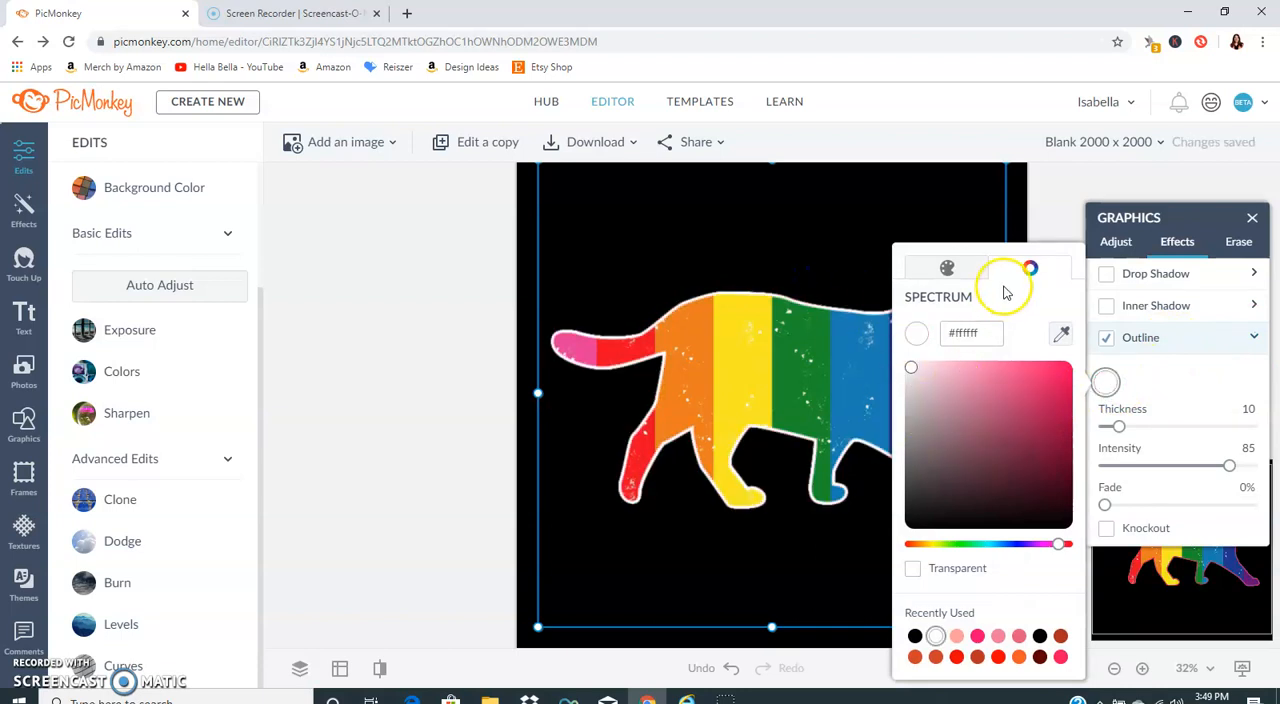
pyautogui.click(1102, 386)
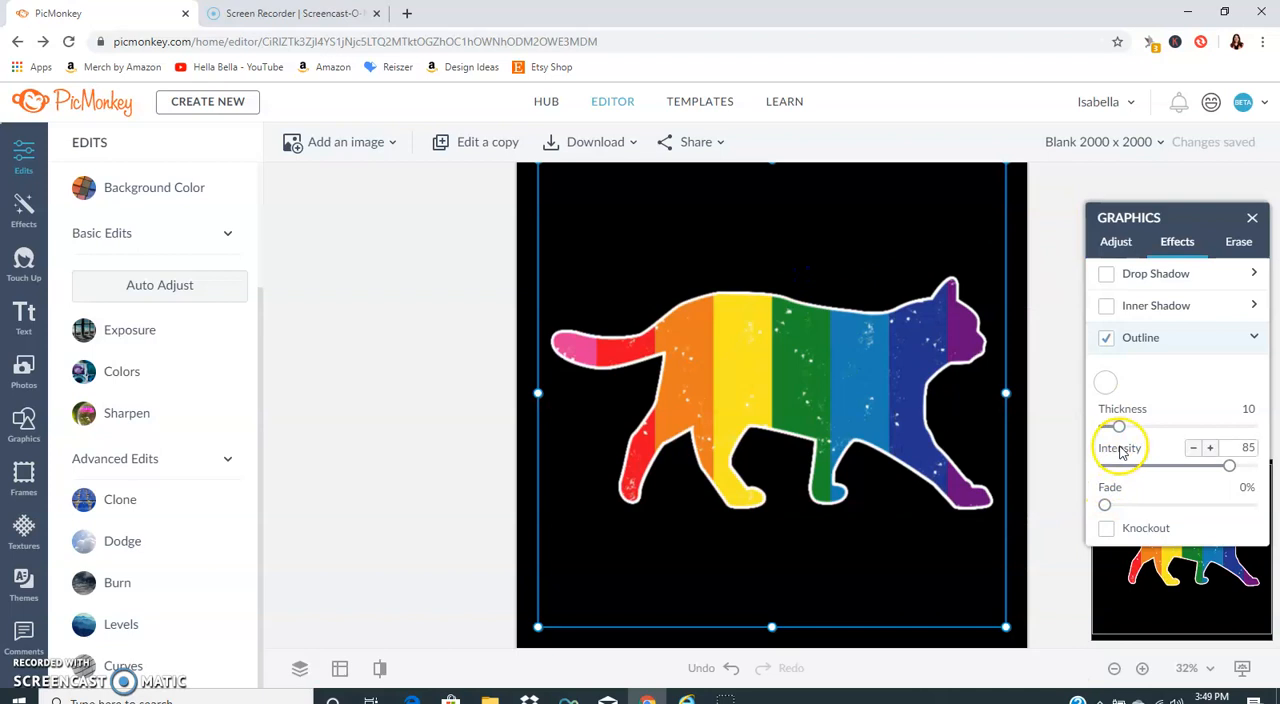
pyautogui.moveTo(1121, 430); pyautogui.dragTo(1130, 431)
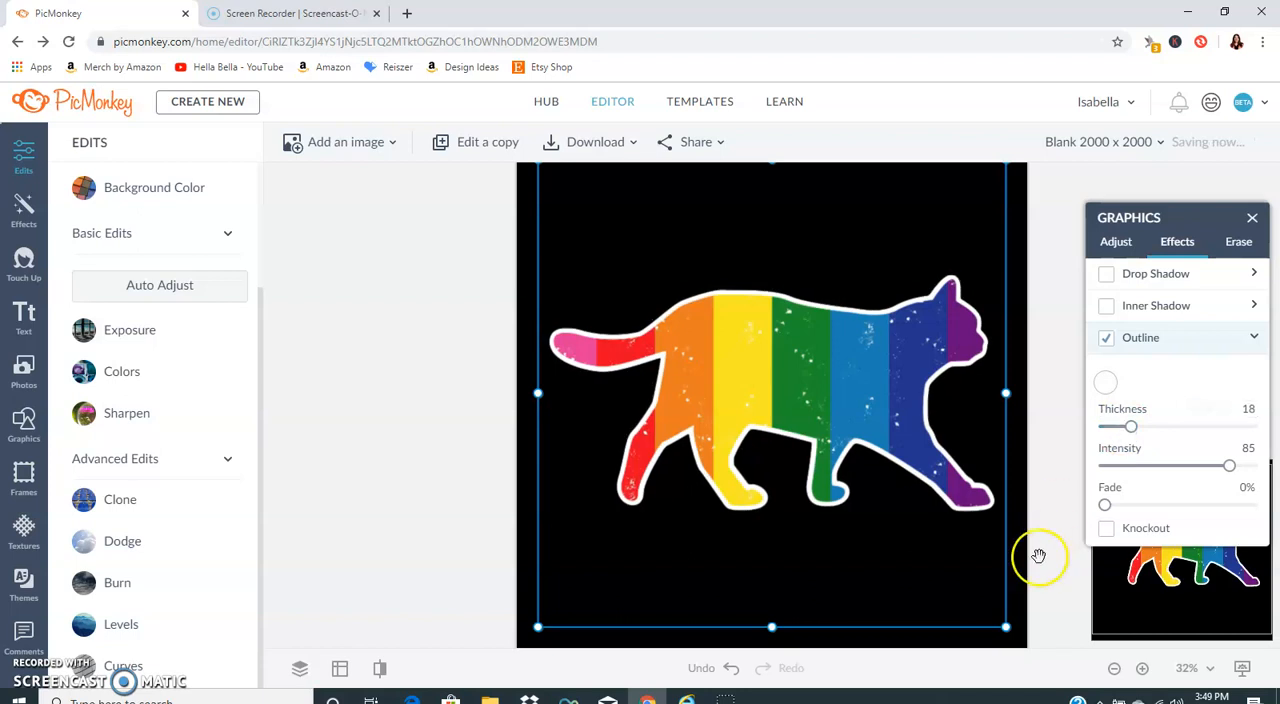
# Step: Shrink the outlined rainbow cat and move it toward the middle of the canvas
pyautogui.click(1029, 538)
pyautogui.click(985, 637)
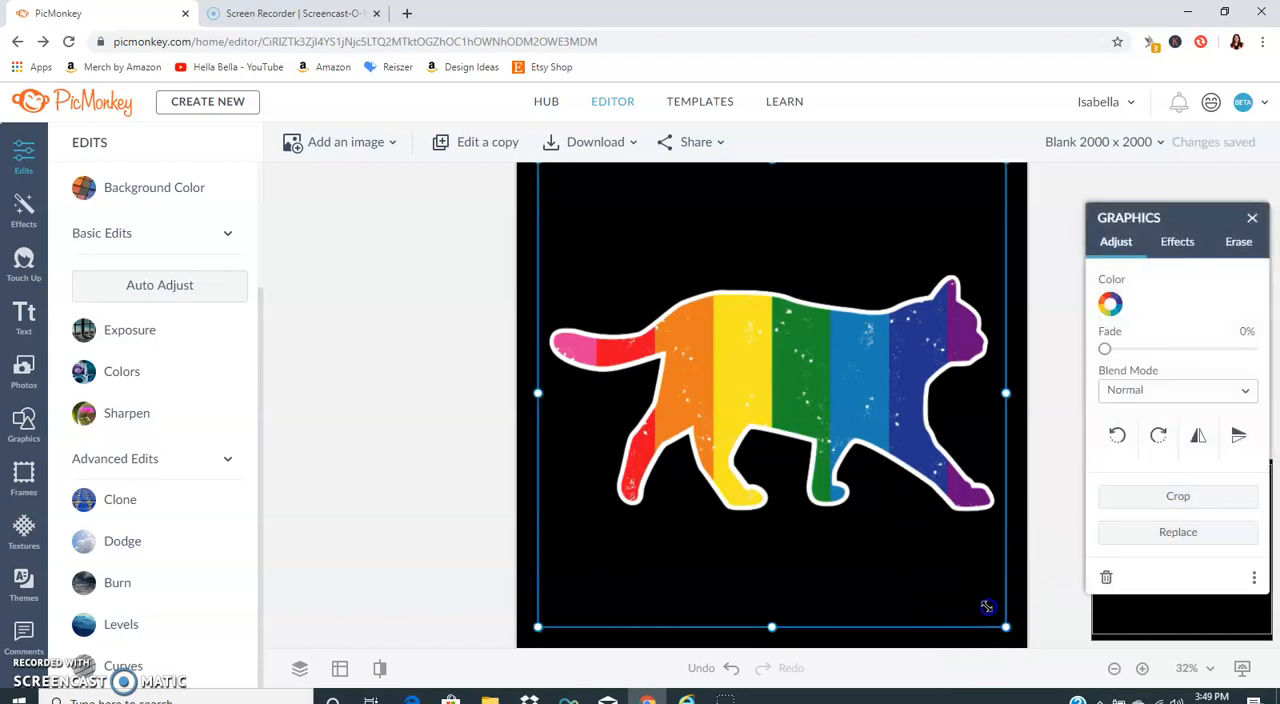
pyautogui.moveTo(991, 612); pyautogui.dragTo(846, 491)
pyautogui.moveTo(766, 371); pyautogui.dragTo(829, 409)
pyautogui.click(571, 403)
pyautogui.click(633, 247)
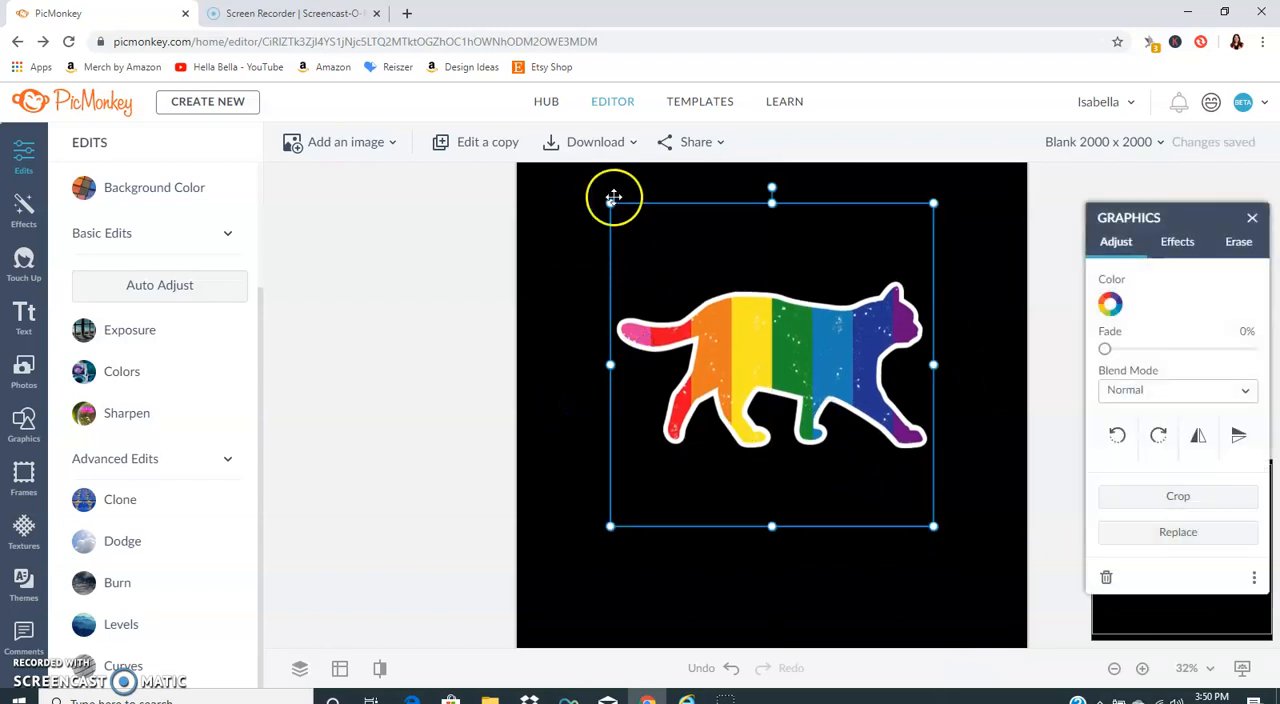
# Step: Enlarge the outlined rainbow cat to nearly the full canvas width and center it
pyautogui.moveTo(608, 206); pyautogui.dragTo(538, 130)
pyautogui.moveTo(786, 291); pyautogui.dragTo(849, 379)
pyautogui.moveTo(577, 201); pyautogui.dragTo(496, 121)
pyautogui.moveTo(659, 237); pyautogui.dragTo(838, 330)
pyautogui.click(589, 231)
pyautogui.click(492, 292)
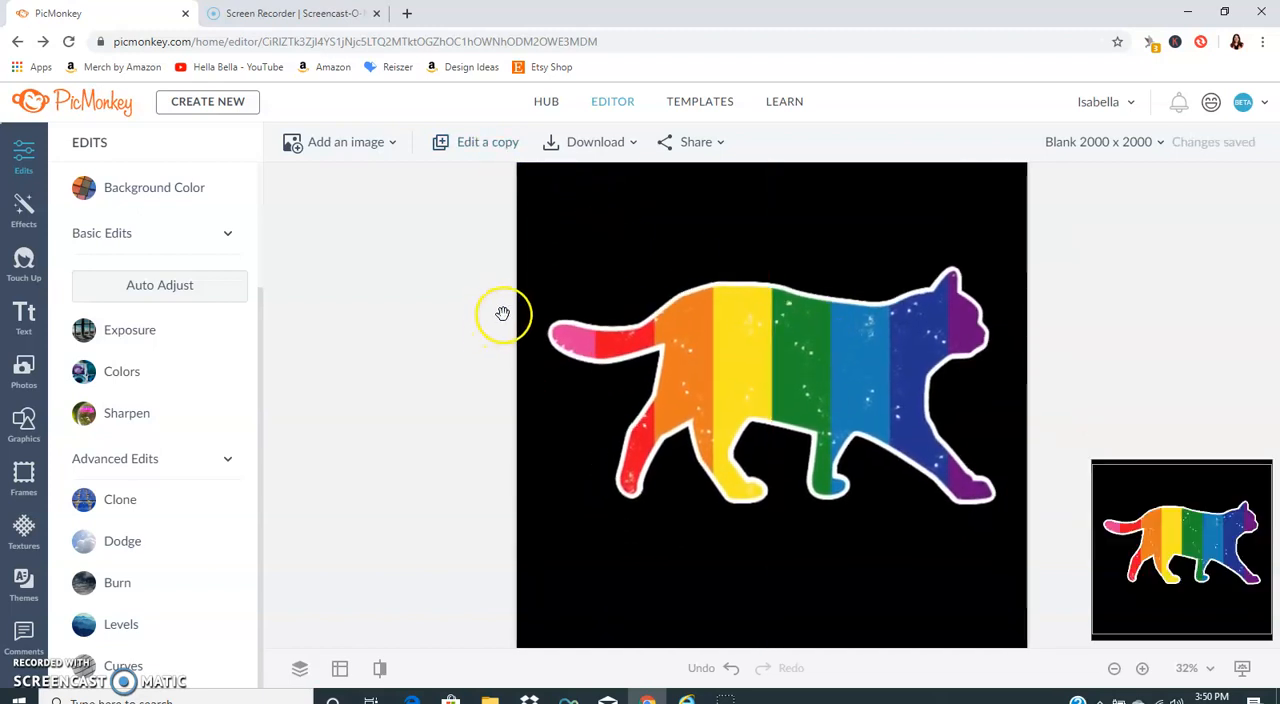
# Step: Make the canvas background transparent and apply it
pyautogui.click(164, 205)
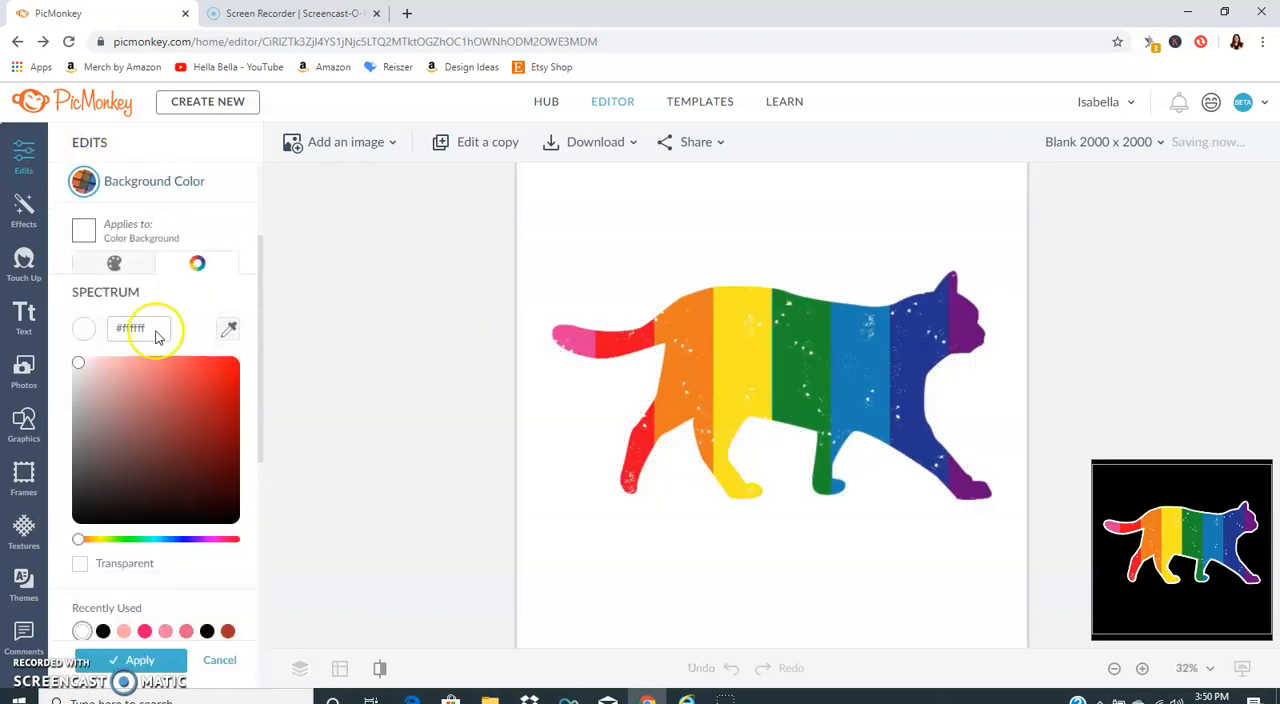
pyautogui.scroll(-3, 100, 477)
pyautogui.scroll(-2, 85, 560)
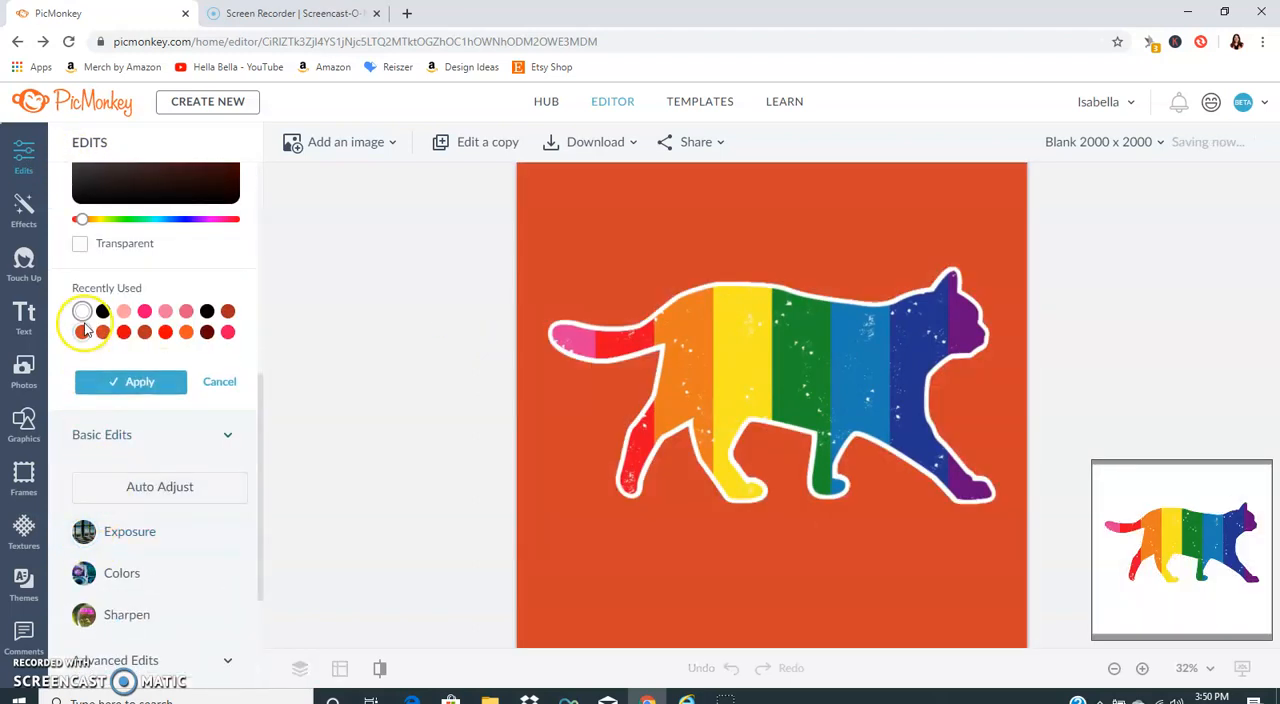
pyautogui.scroll(1, 86, 345)
pyautogui.click(80, 326)
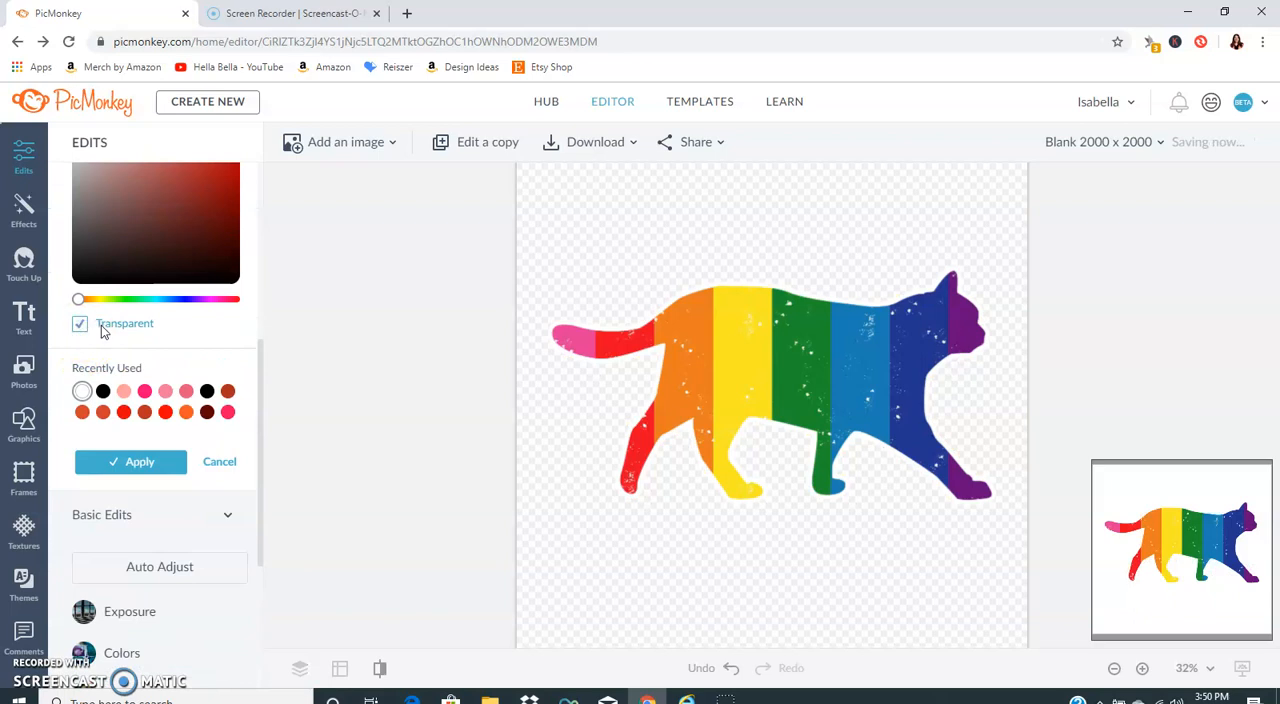
pyautogui.click(142, 460)
# Step: Select the rainbow cat, nudge it slightly, and cut it from the canvas
pyautogui.click(828, 366)
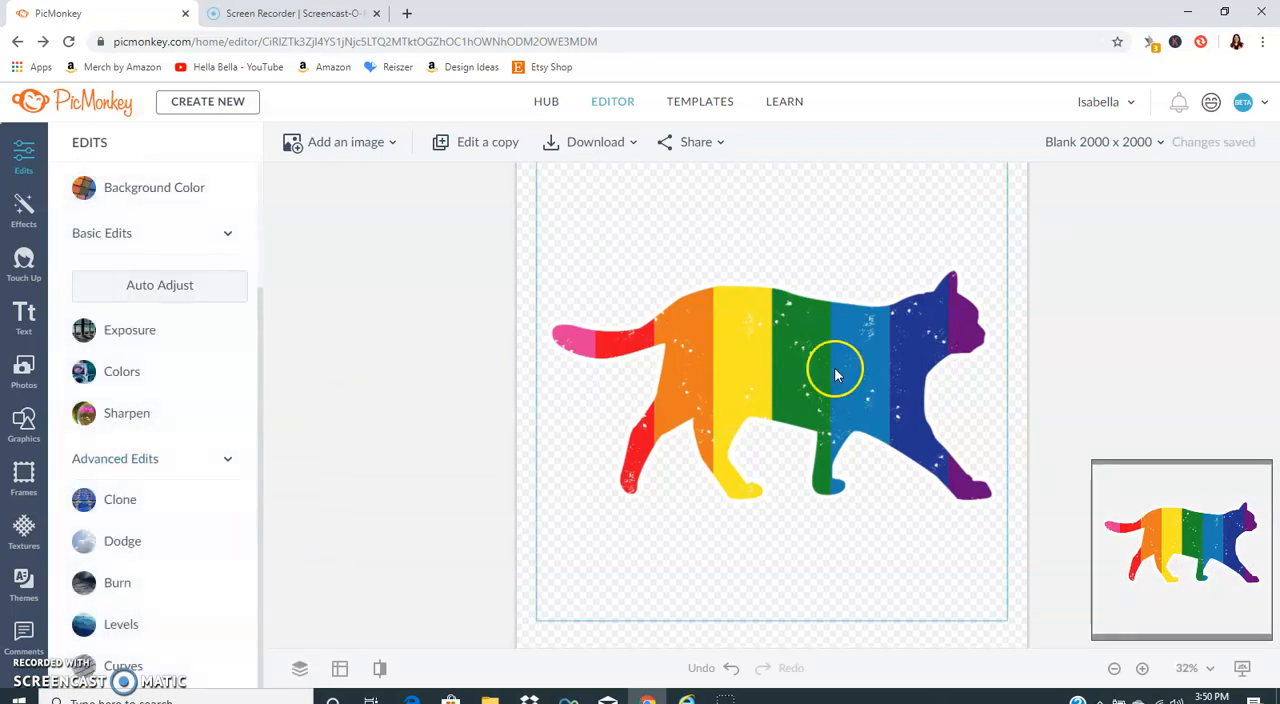
pyautogui.moveTo(814, 349)
pyautogui.mouseDown()
pyautogui.moveTo(793, 320)
pyautogui.moveTo(811, 354)
pyautogui.moveTo(791, 354)
pyautogui.mouseUp()
pyautogui.click(600, 285)
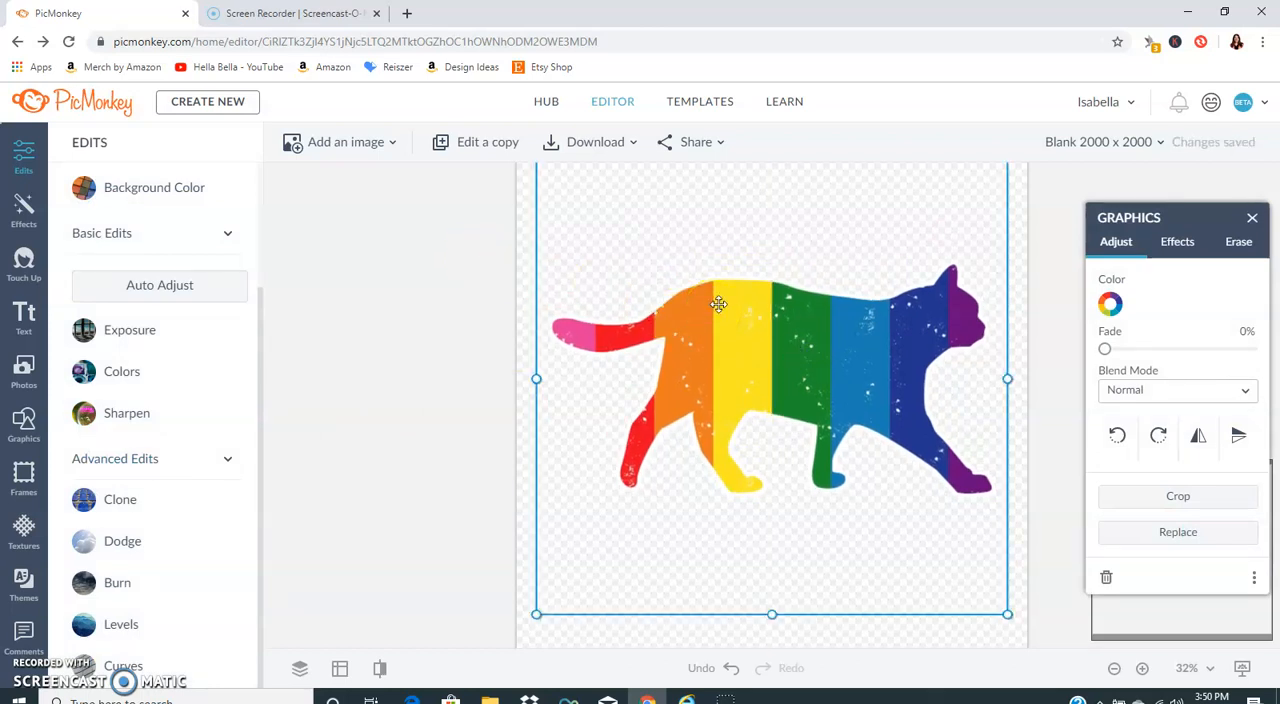
pyautogui.rightClick(718, 359)
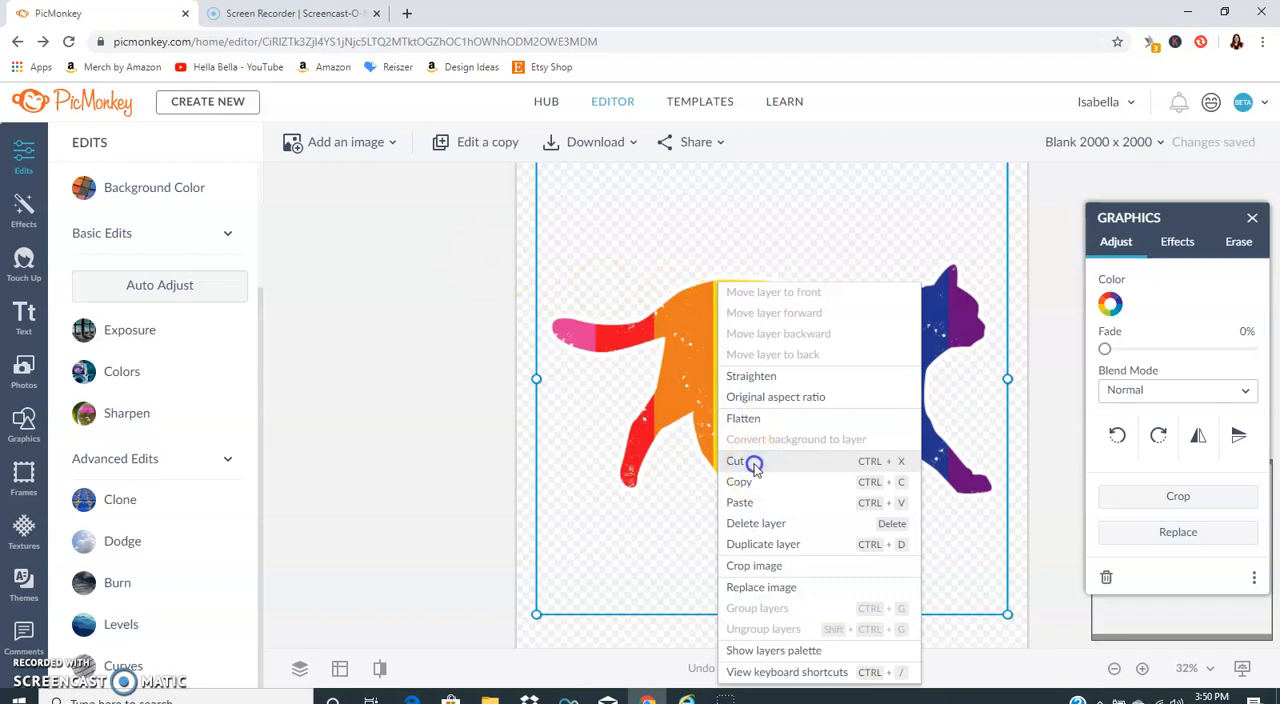
pyautogui.click(754, 463)
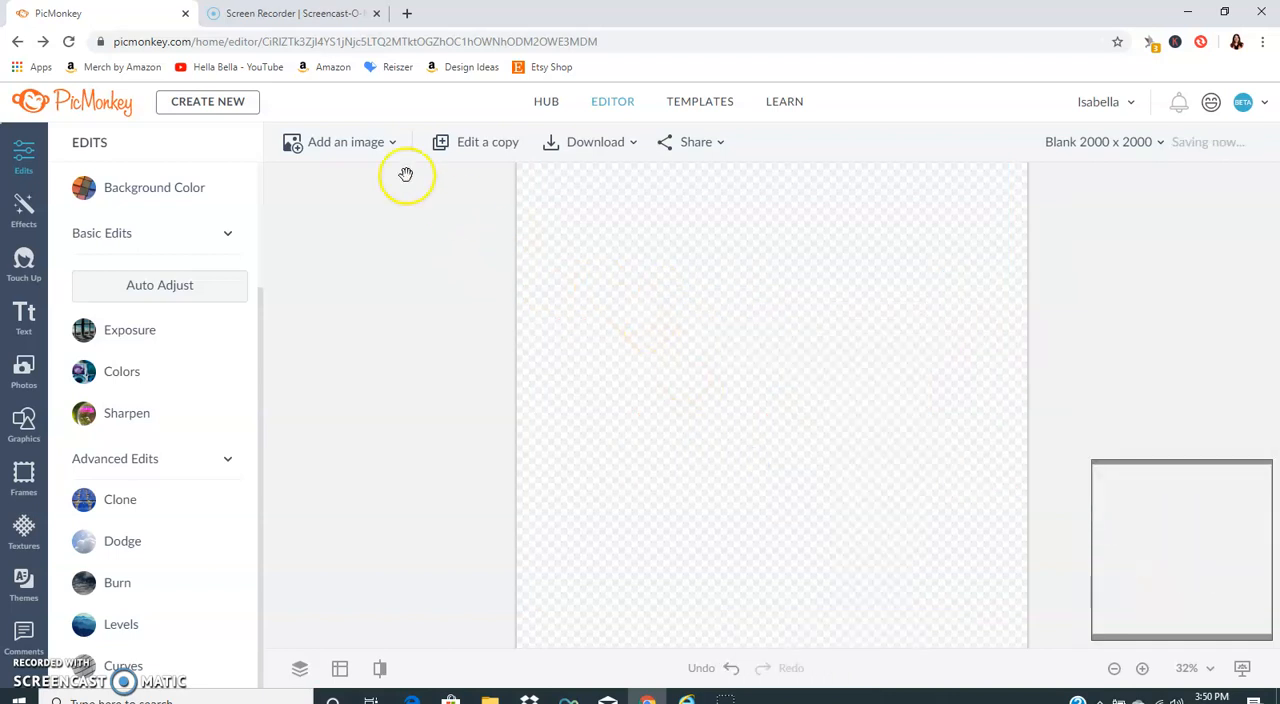
# Step: Add the black cat silhouette image file "car" from the computer's Pictures folder to the canvas
pyautogui.click(340, 146)
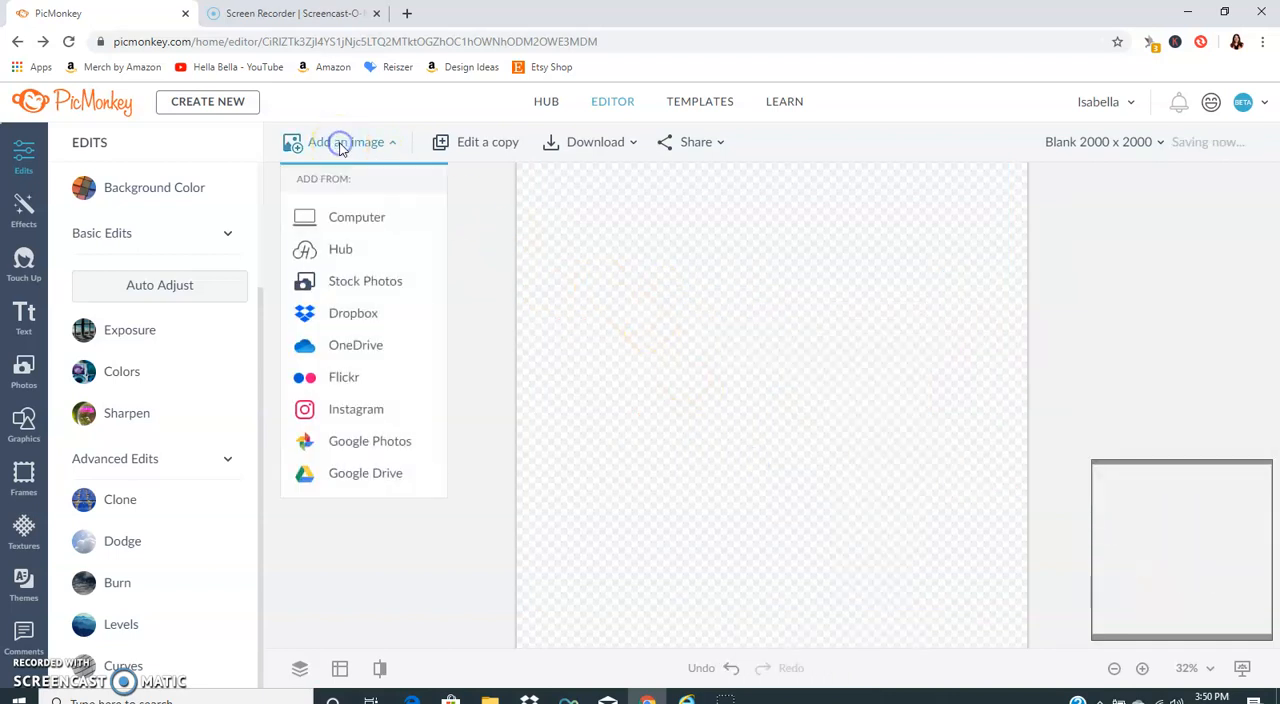
pyautogui.click(357, 214)
pyautogui.scroll(-5, 420, 140)
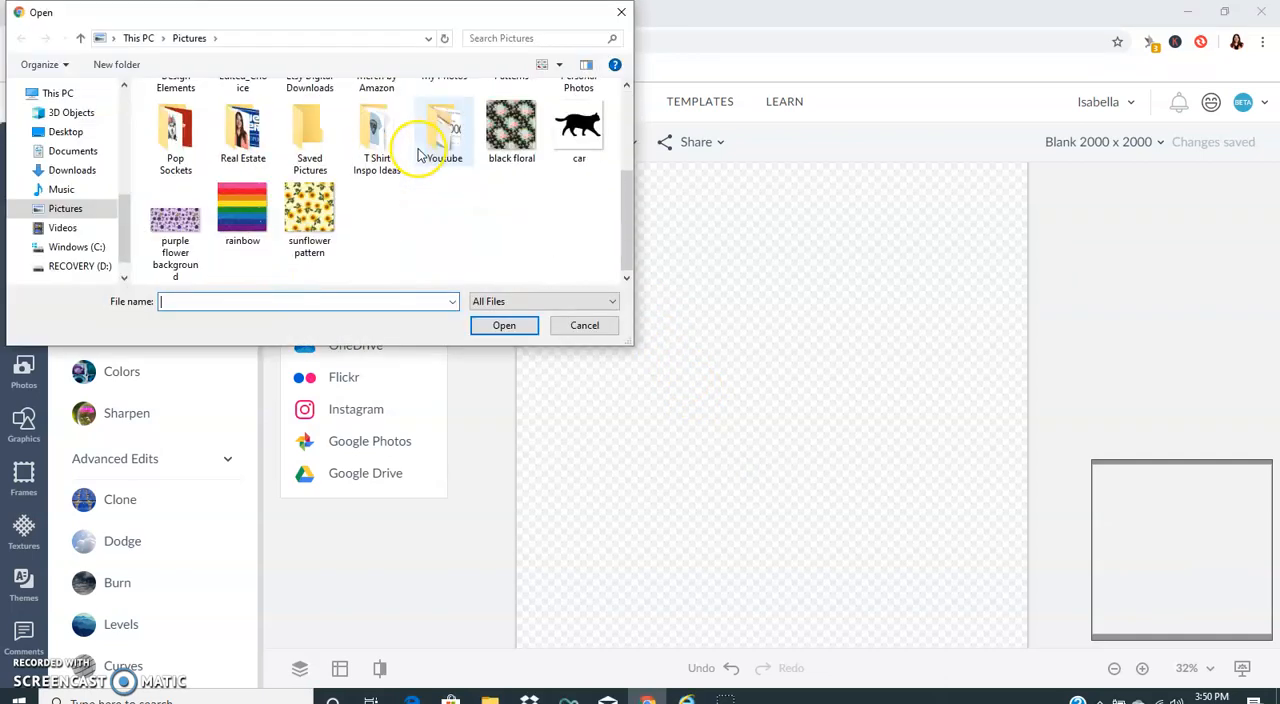
pyautogui.doubleClick(580, 127)
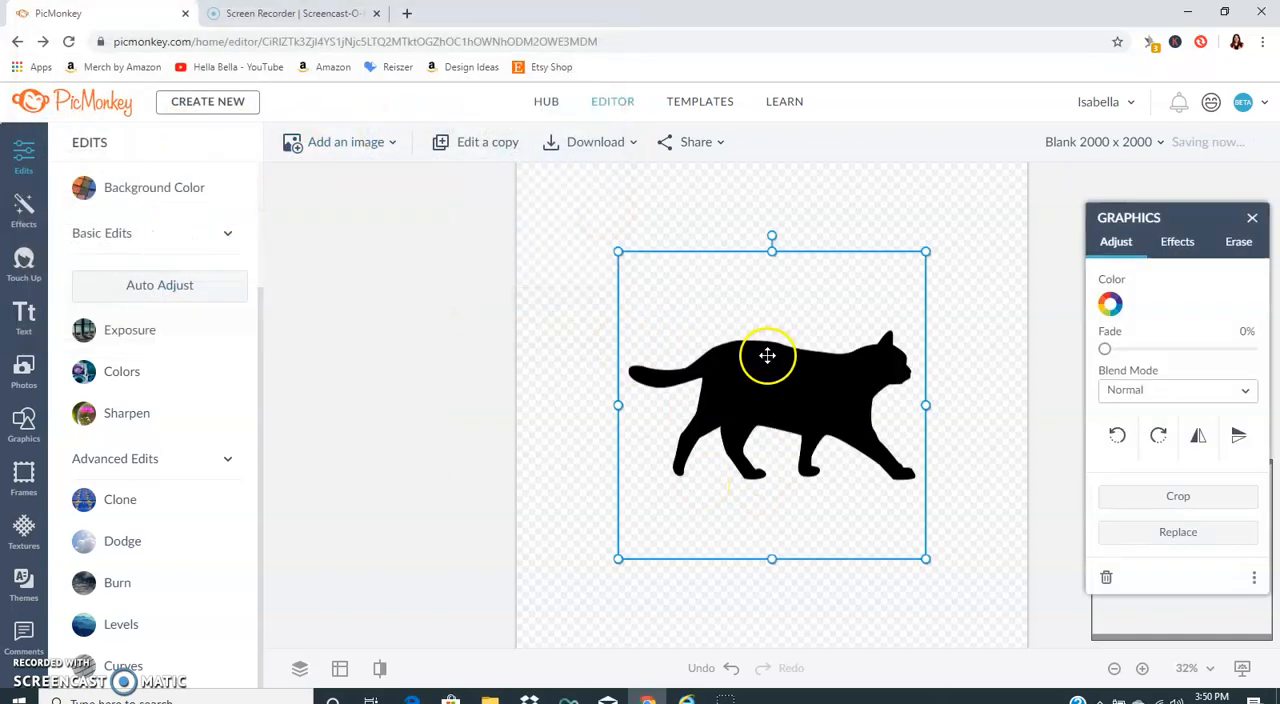
# Step: Enlarge the black cat silhouette to most of the canvas width, center it, and deselect it
pyautogui.moveTo(623, 250); pyautogui.dragTo(519, 191)
pyautogui.moveTo(763, 352); pyautogui.dragTo(807, 371)
pyautogui.moveTo(575, 182); pyautogui.dragTo(512, 146)
pyautogui.moveTo(786, 352); pyautogui.dragTo(794, 377)
pyautogui.click(509, 329)
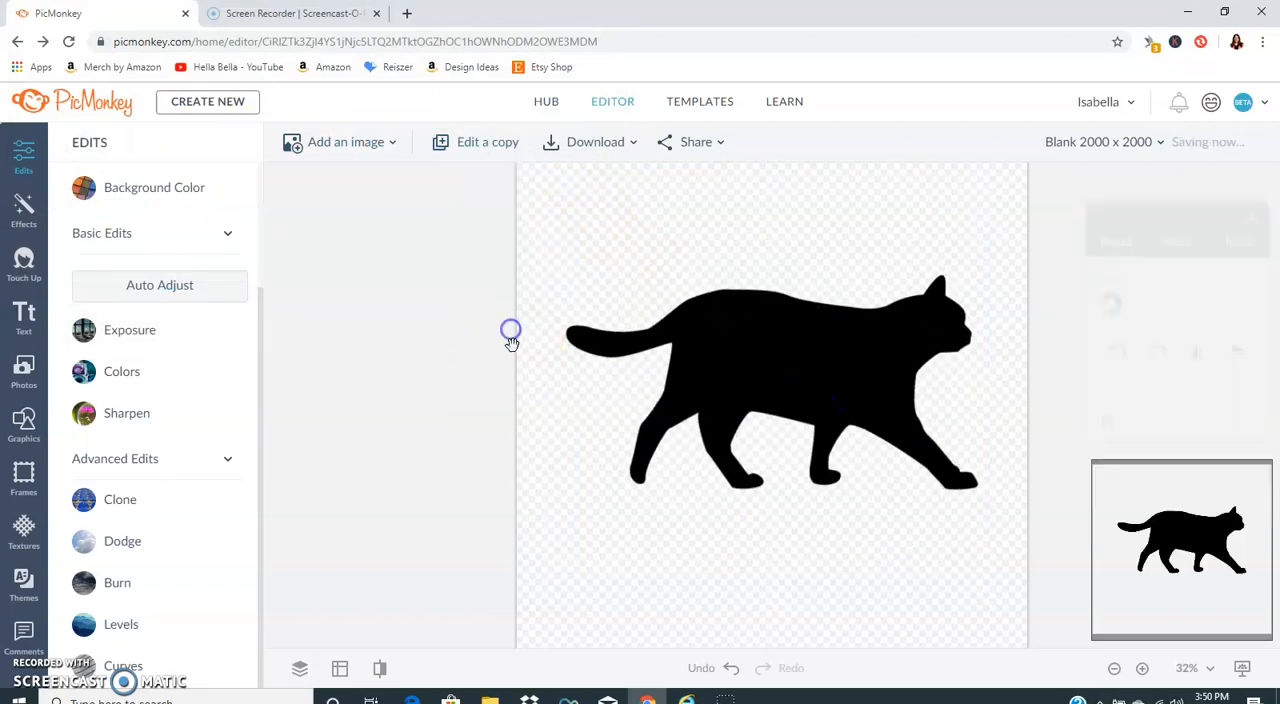
pyautogui.click(335, 146)
pyautogui.click(358, 216)
pyautogui.scroll(-3, 357, 229)
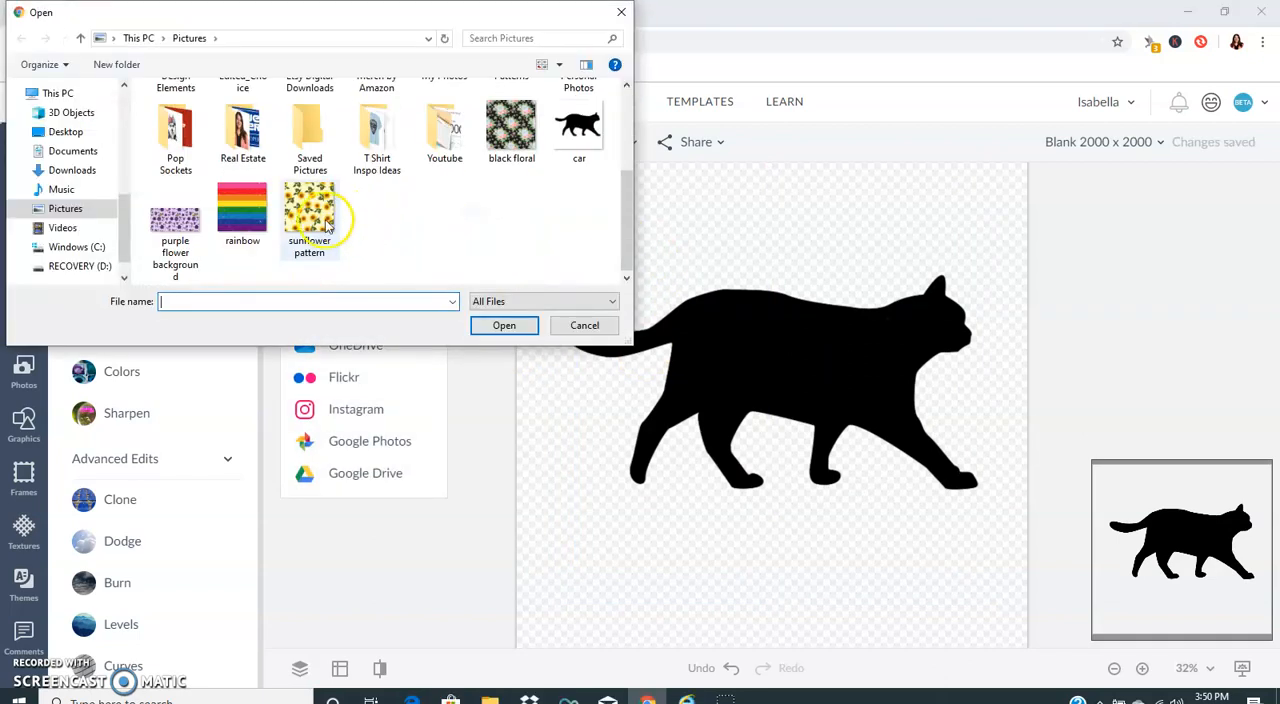
pyautogui.doubleClick(175, 222)
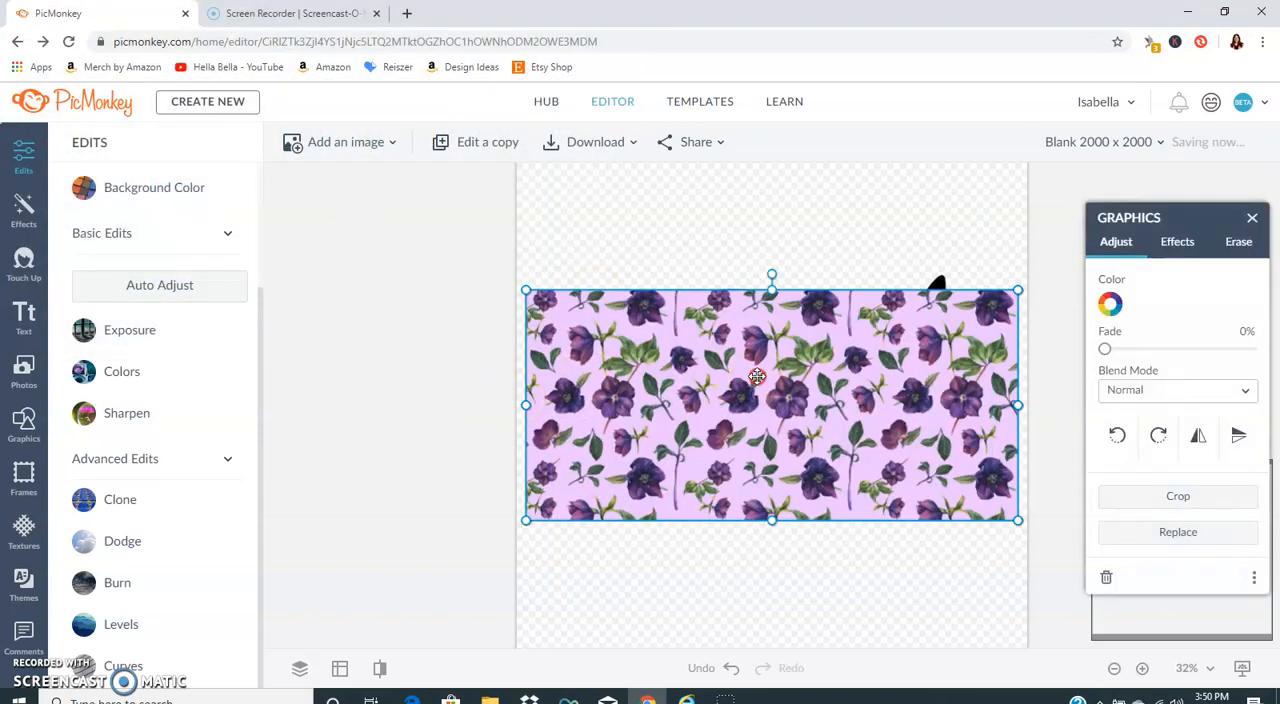
pyautogui.rightClick(757, 376)
pyautogui.click(790, 459)
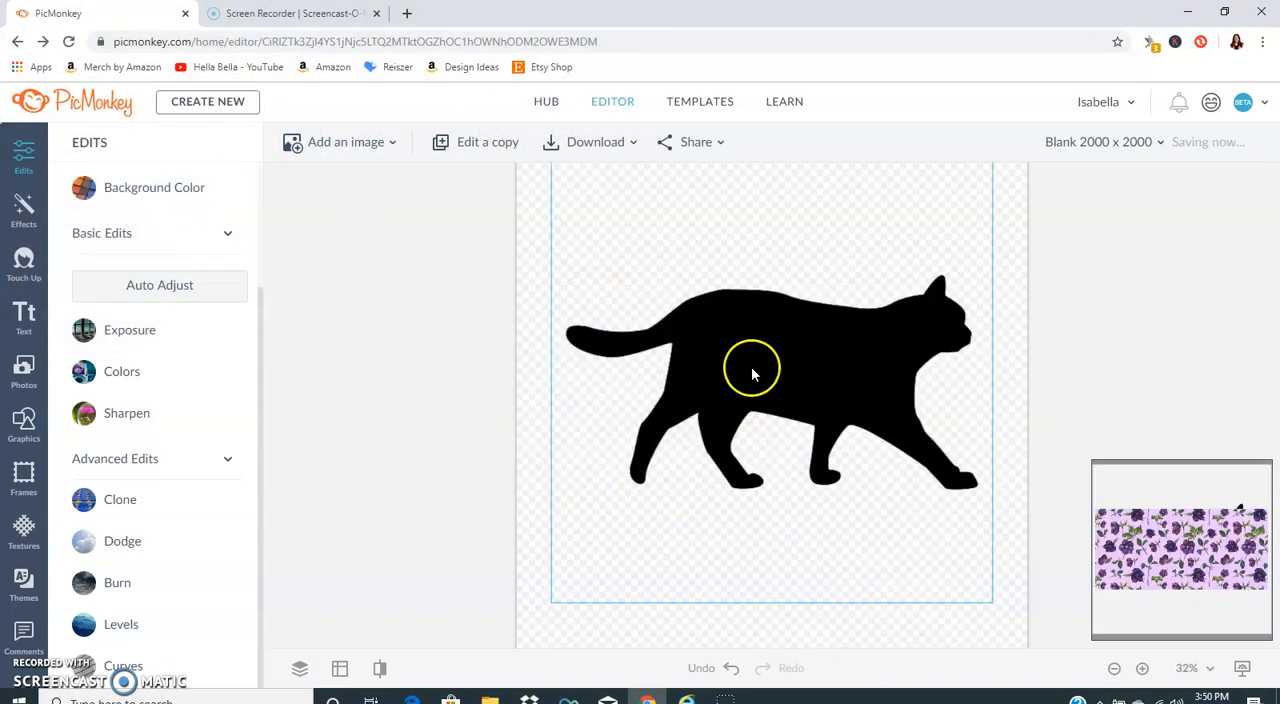
# Step: Select the cat silhouette and load the purple flower background image from the computer as its custom texture
pyautogui.click(776, 316)
pyautogui.scroll(-5, 520, 378)
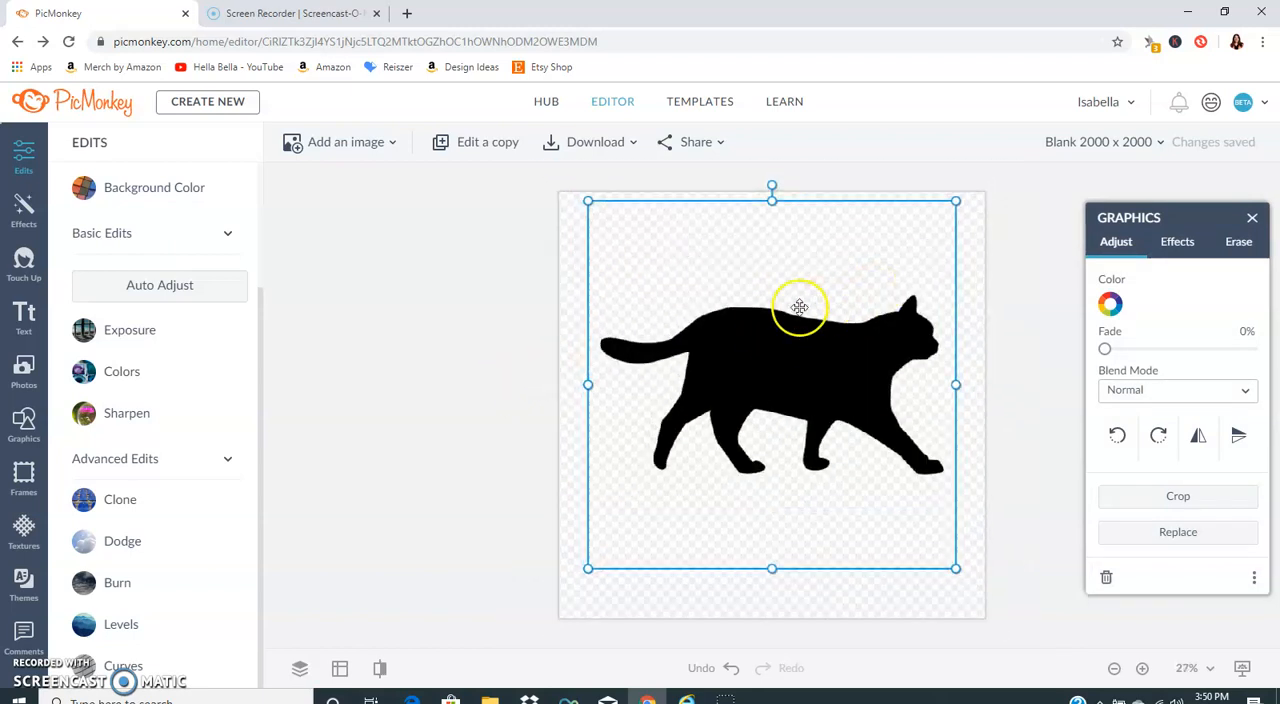
pyautogui.click(24, 532)
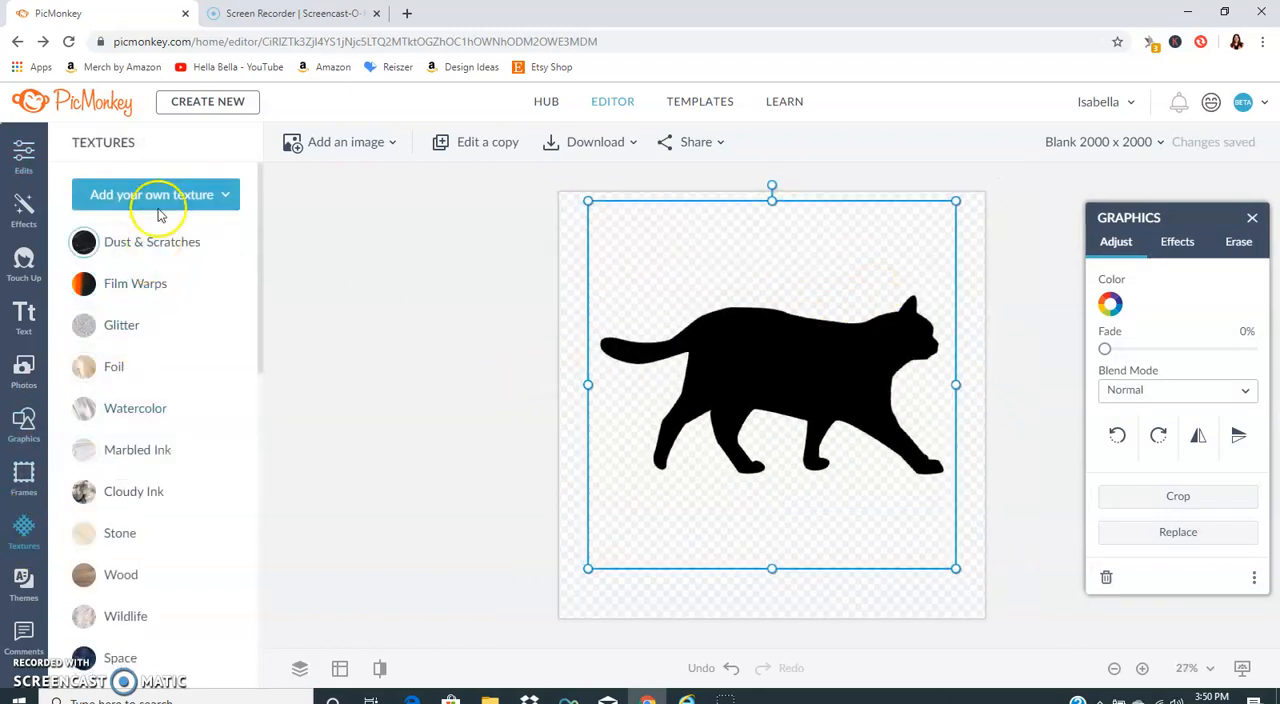
pyautogui.click(155, 194)
pyautogui.click(148, 263)
pyautogui.scroll(-5, 300, 230)
pyautogui.click(177, 215)
pyautogui.click(500, 323)
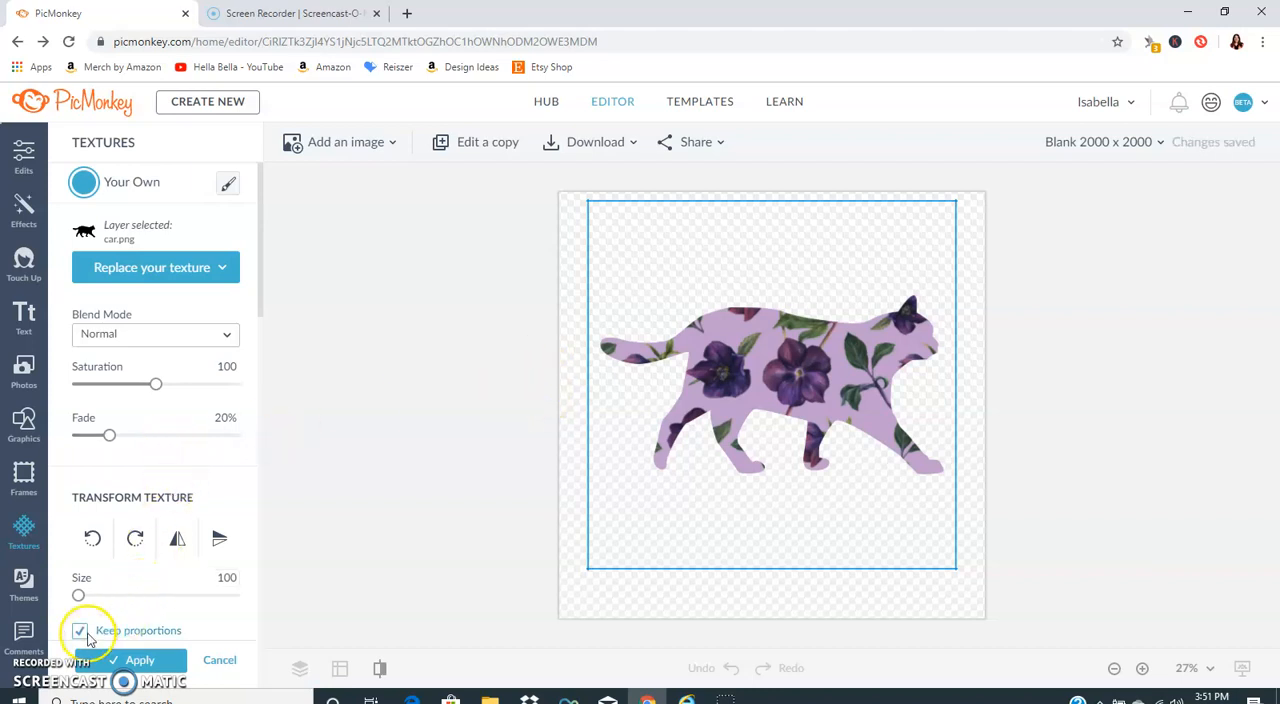
# Step: Try the purple flower texture's proportion and size options, set its fade to 30%, and discard the texture
pyautogui.scroll(-2, 103, 597)
pyautogui.click(81, 471)
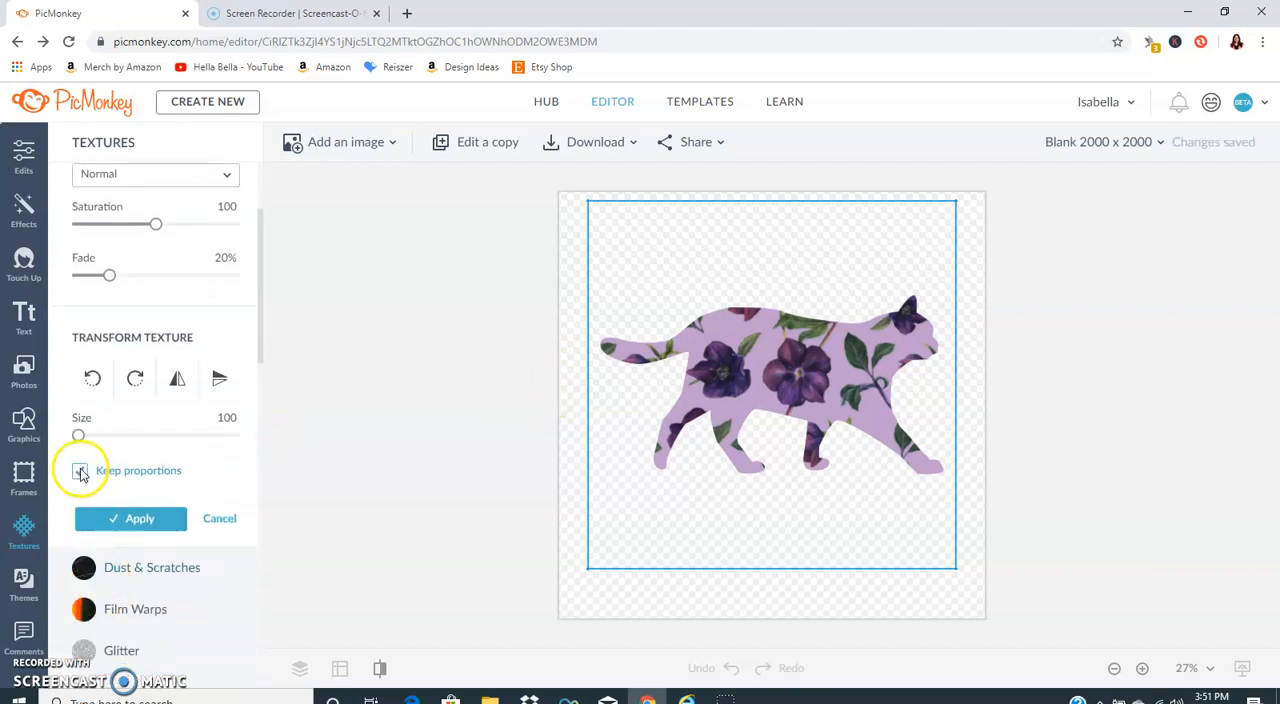
pyautogui.moveTo(78, 435)
pyautogui.mouseDown()
pyautogui.moveTo(174, 455)
pyautogui.moveTo(78, 440)
pyautogui.mouseUp()
pyautogui.click(81, 471)
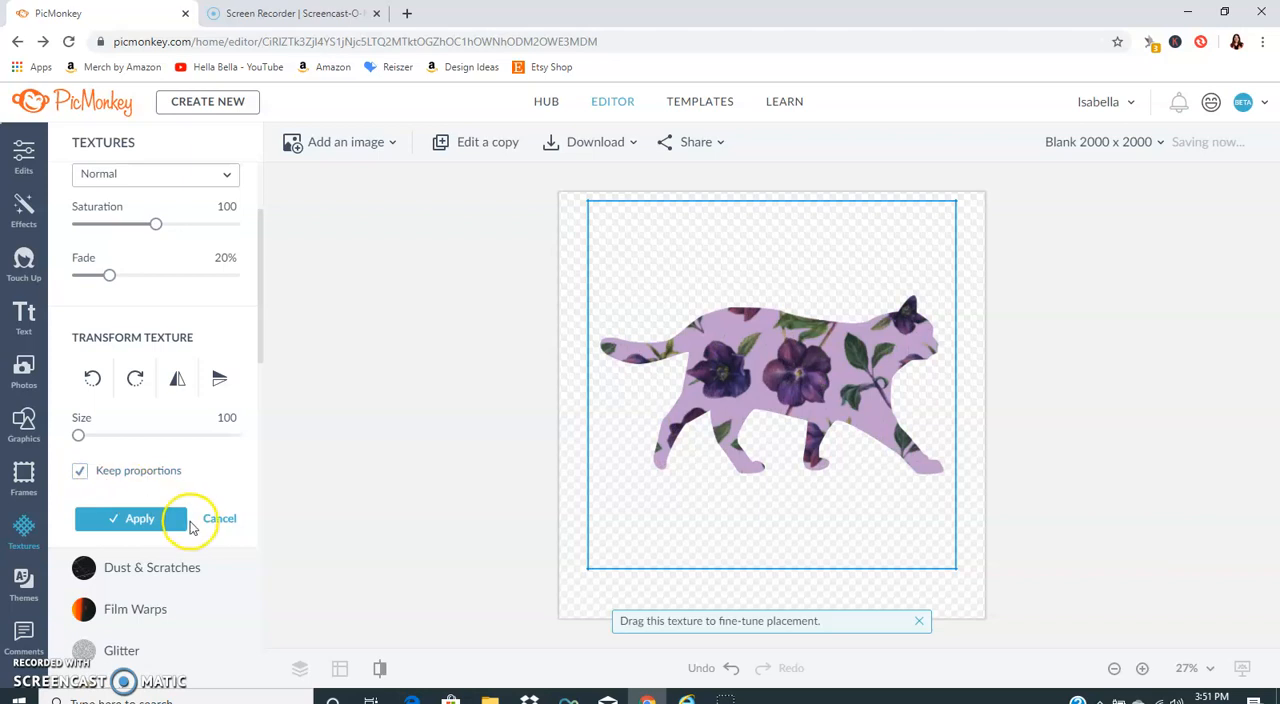
pyautogui.moveTo(109, 275)
pyautogui.mouseDown()
pyautogui.moveTo(5, 272)
pyautogui.moveTo(123, 280)
pyautogui.moveTo(117, 291)
pyautogui.mouseUp()
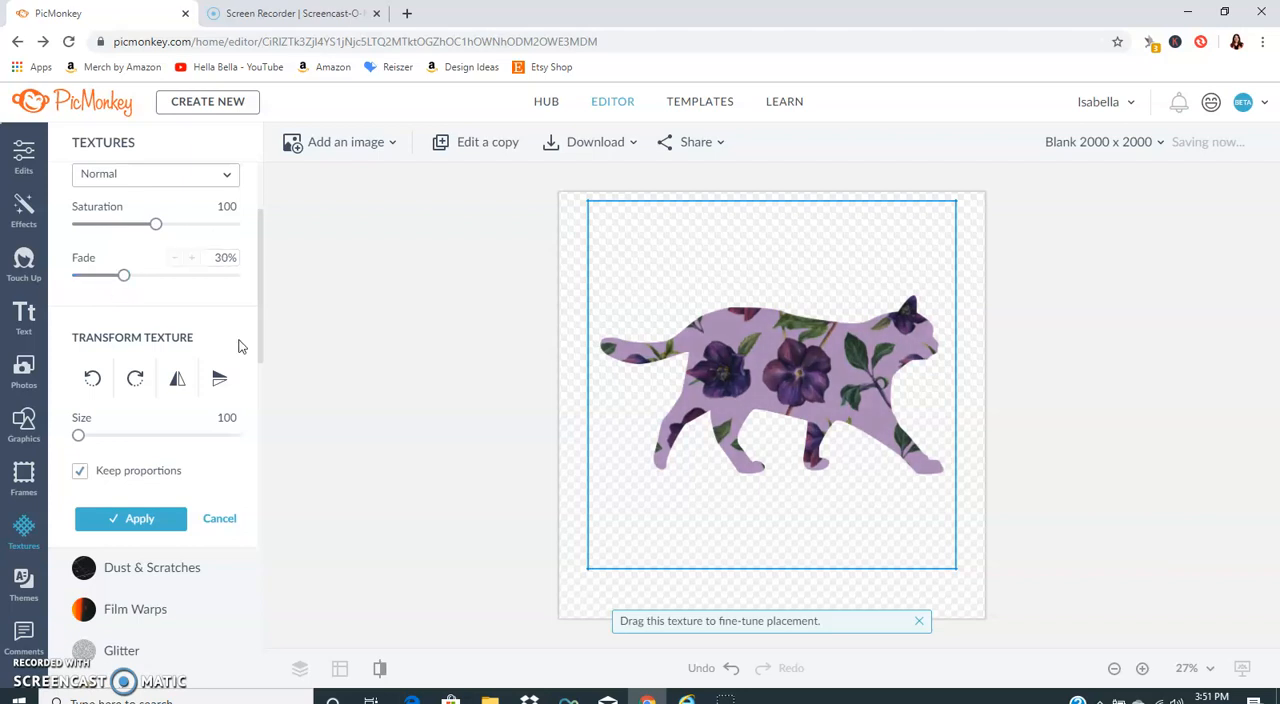
pyautogui.click(220, 521)
pyautogui.click(385, 145)
pyautogui.click(366, 215)
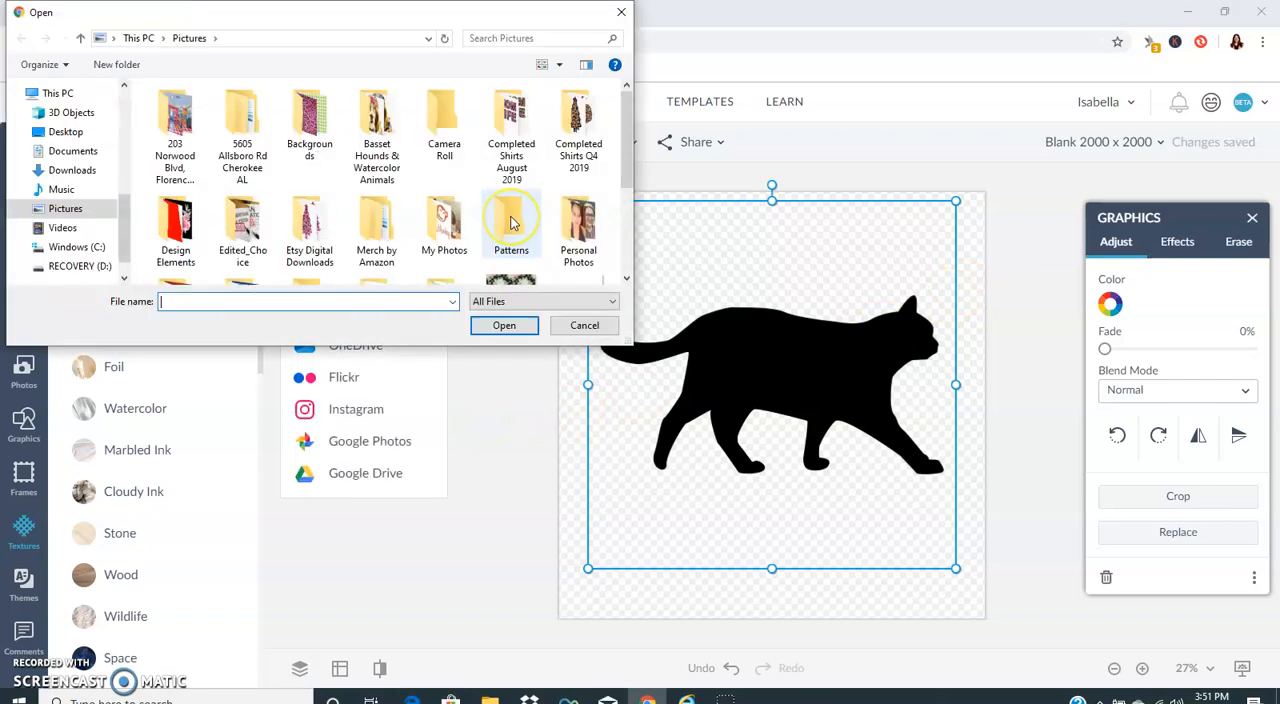
pyautogui.scroll(-3, 510, 222)
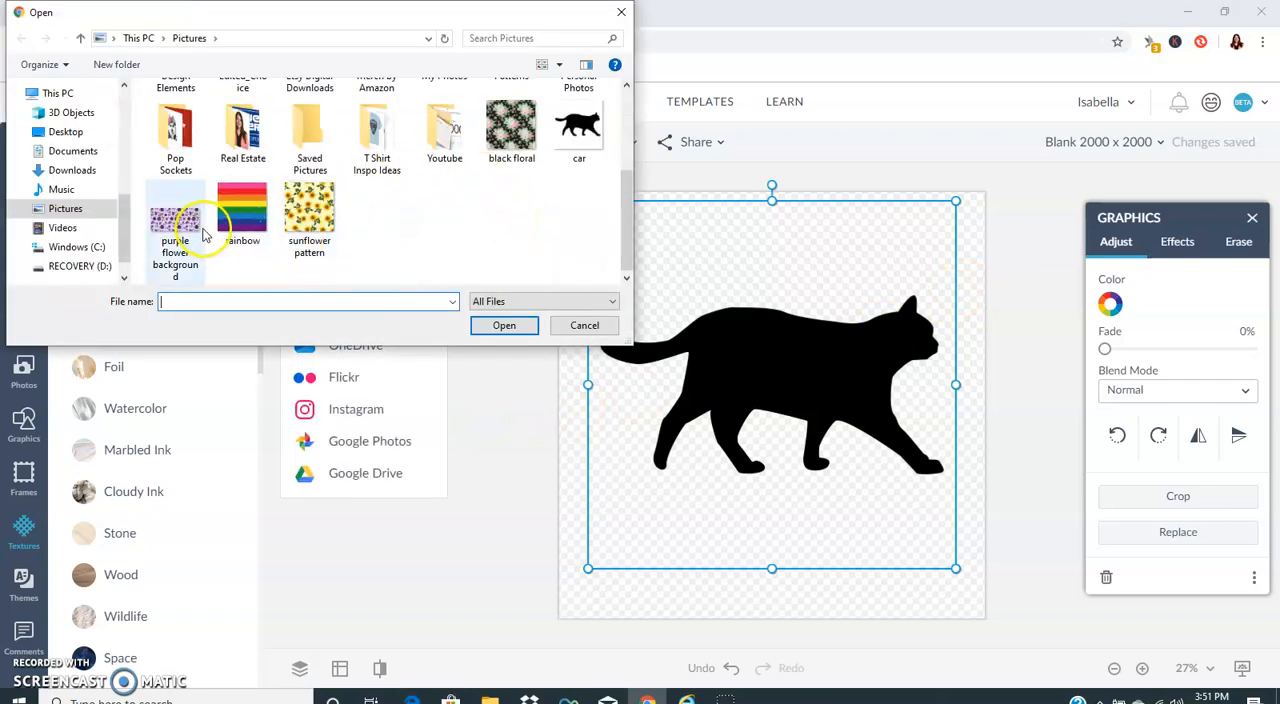
pyautogui.click(309, 212)
pyautogui.click(478, 327)
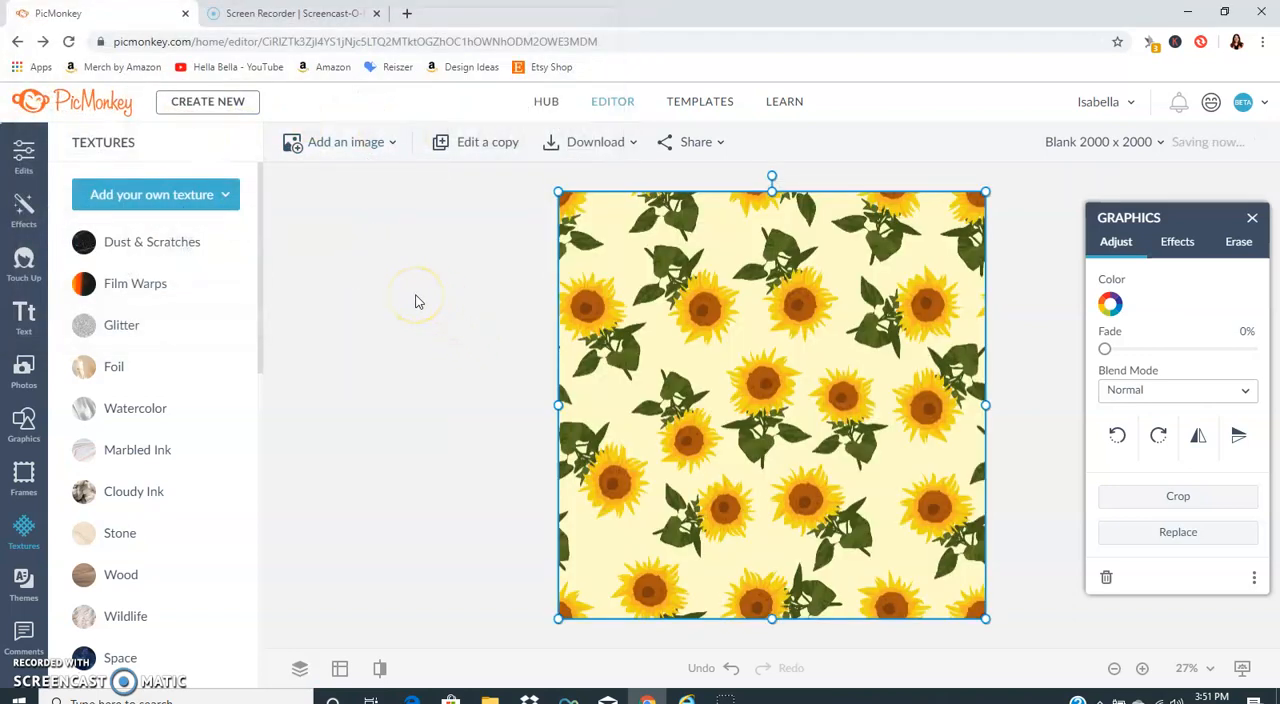
pyautogui.rightClick(725, 400)
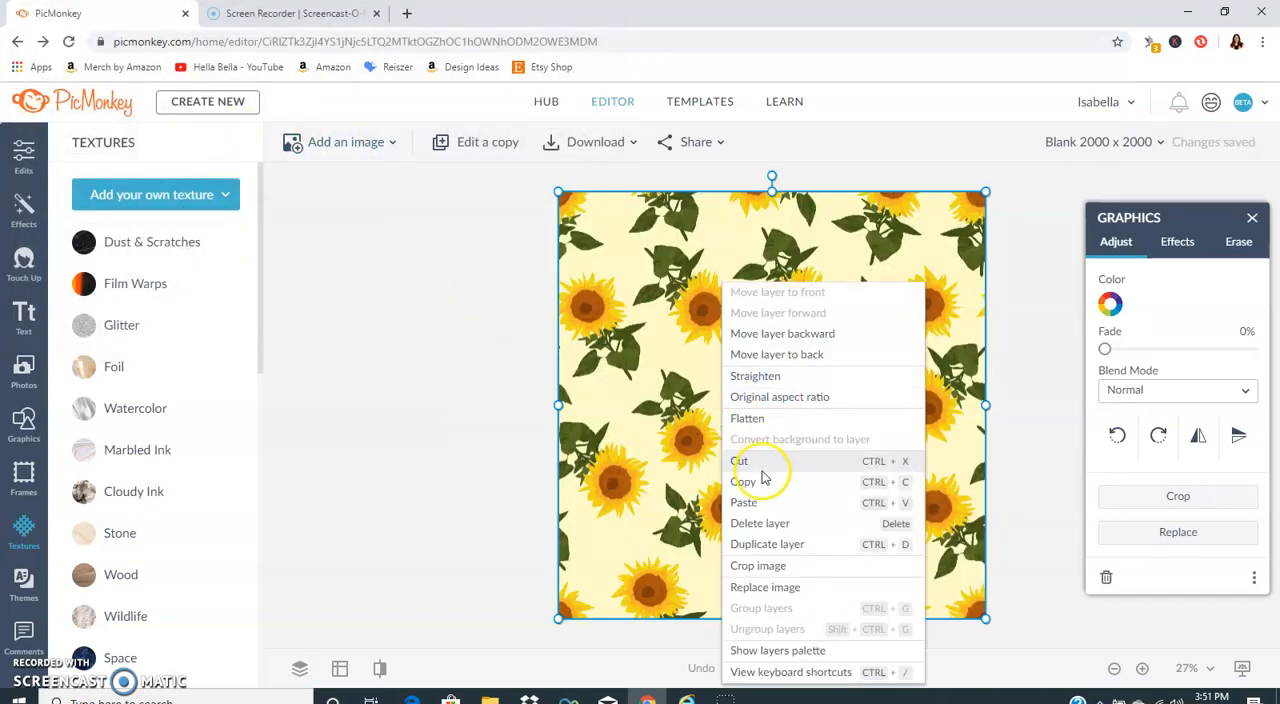
pyautogui.click(762, 466)
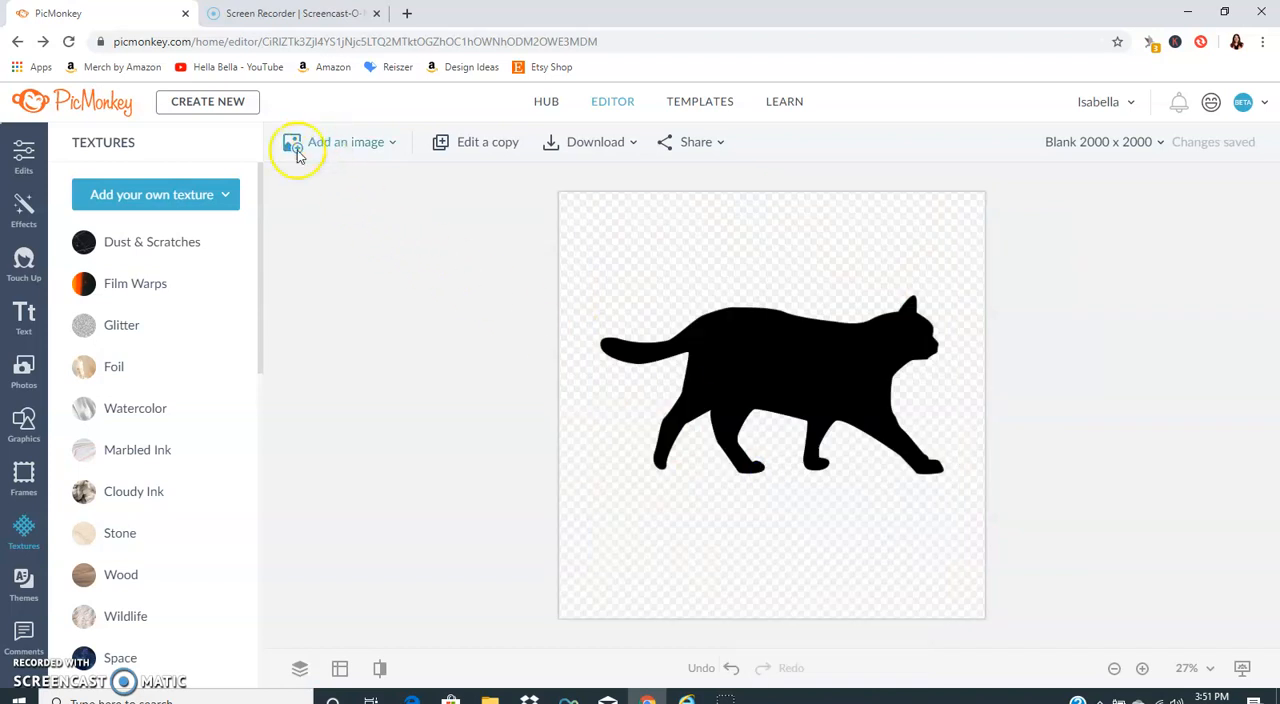
pyautogui.click(165, 198)
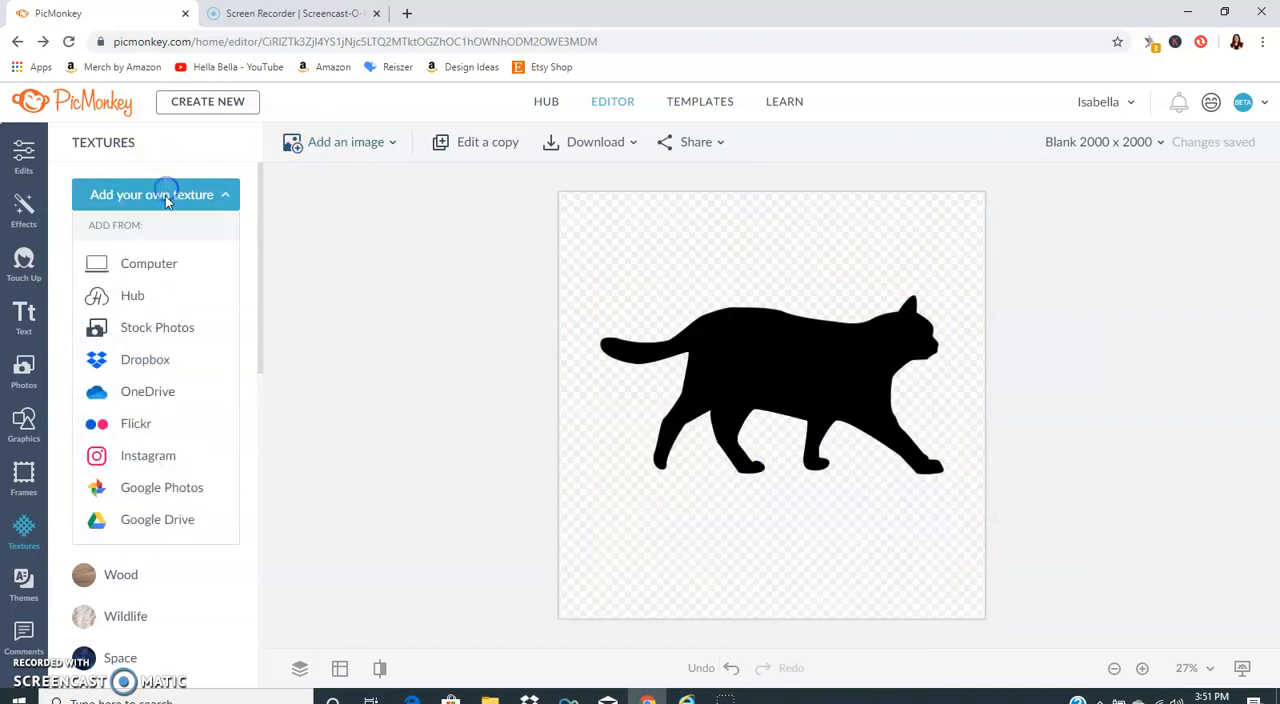
pyautogui.click(168, 262)
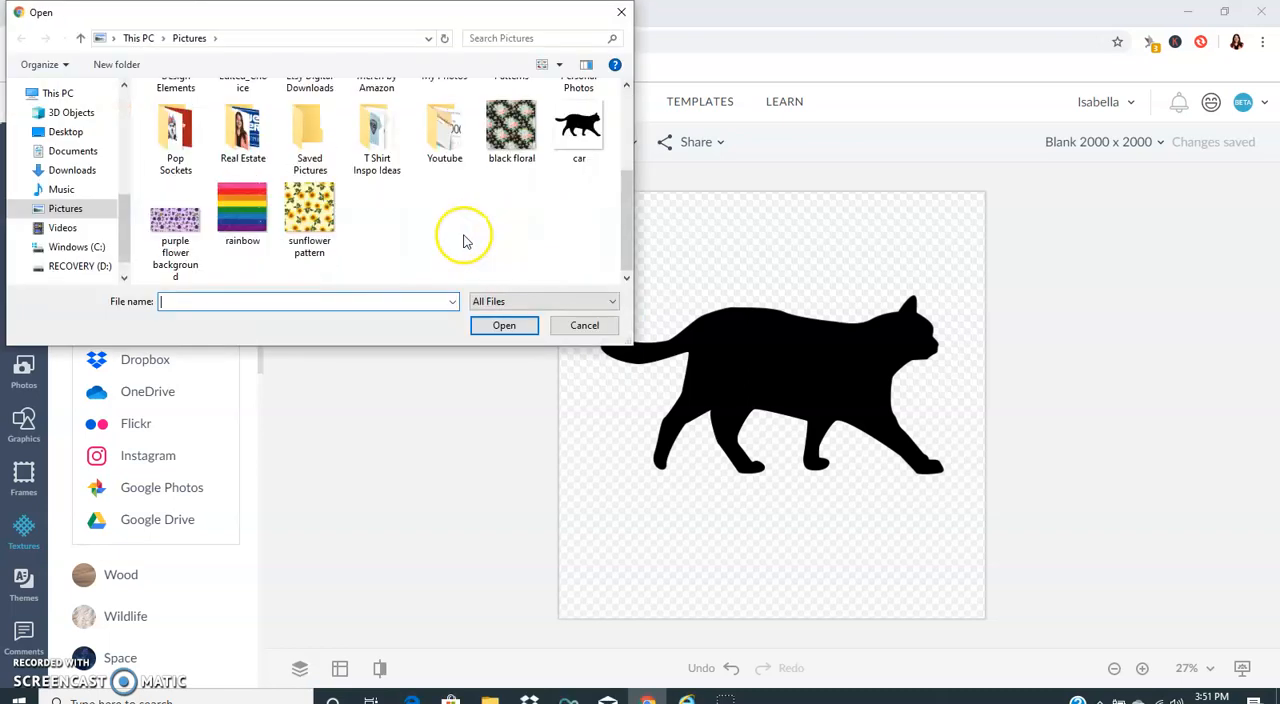
pyautogui.click(603, 327)
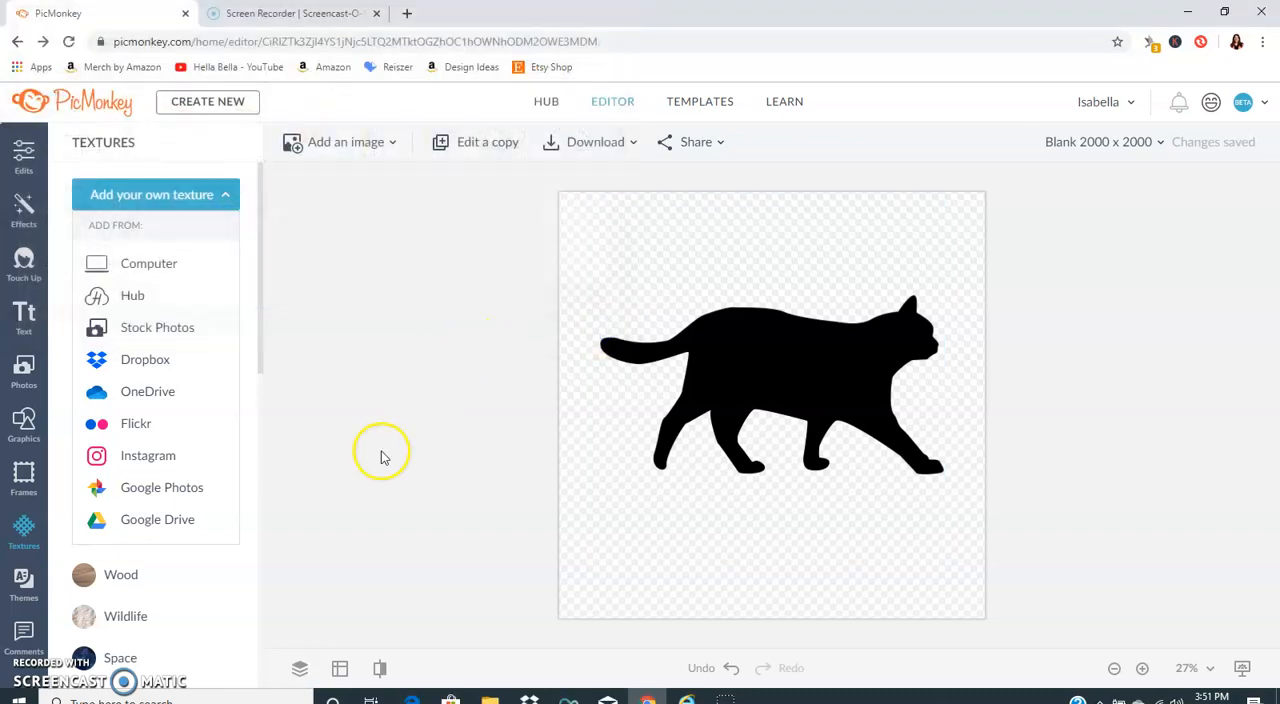
# Step: Load the "sunflower pattern" image from the computer as a custom texture for the cat silhouette
pyautogui.click(799, 330)
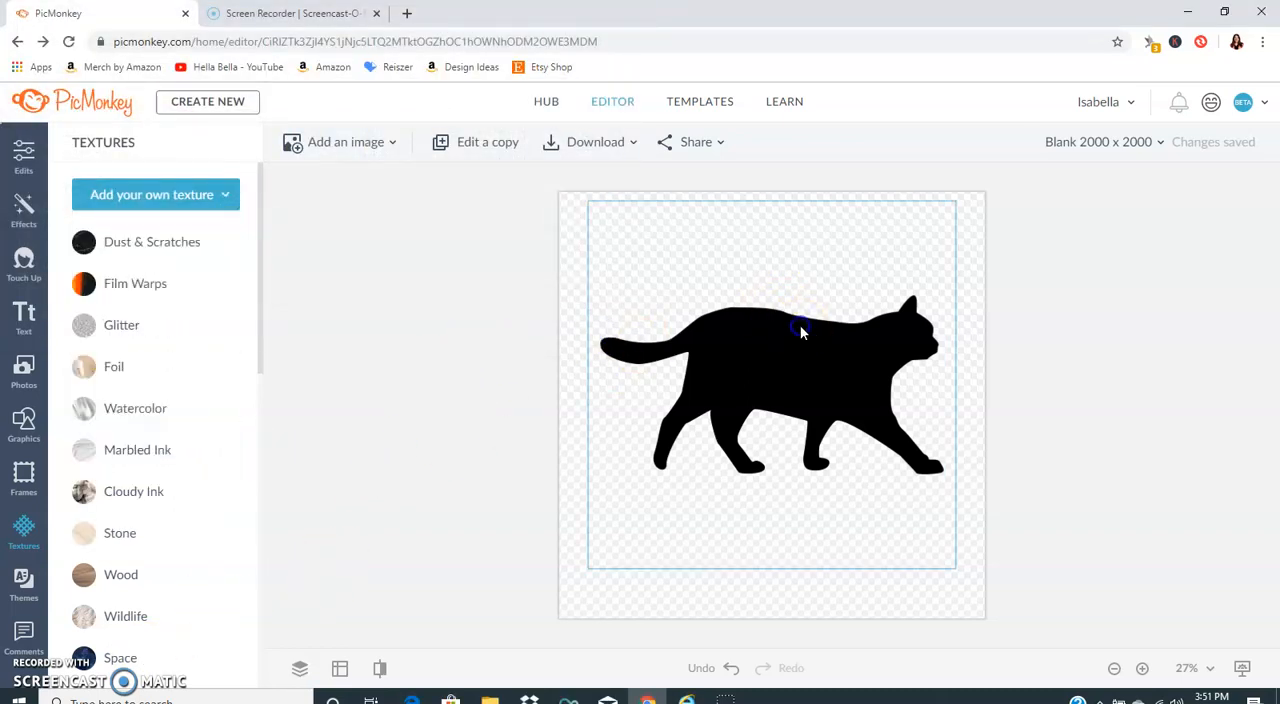
pyautogui.click(180, 192)
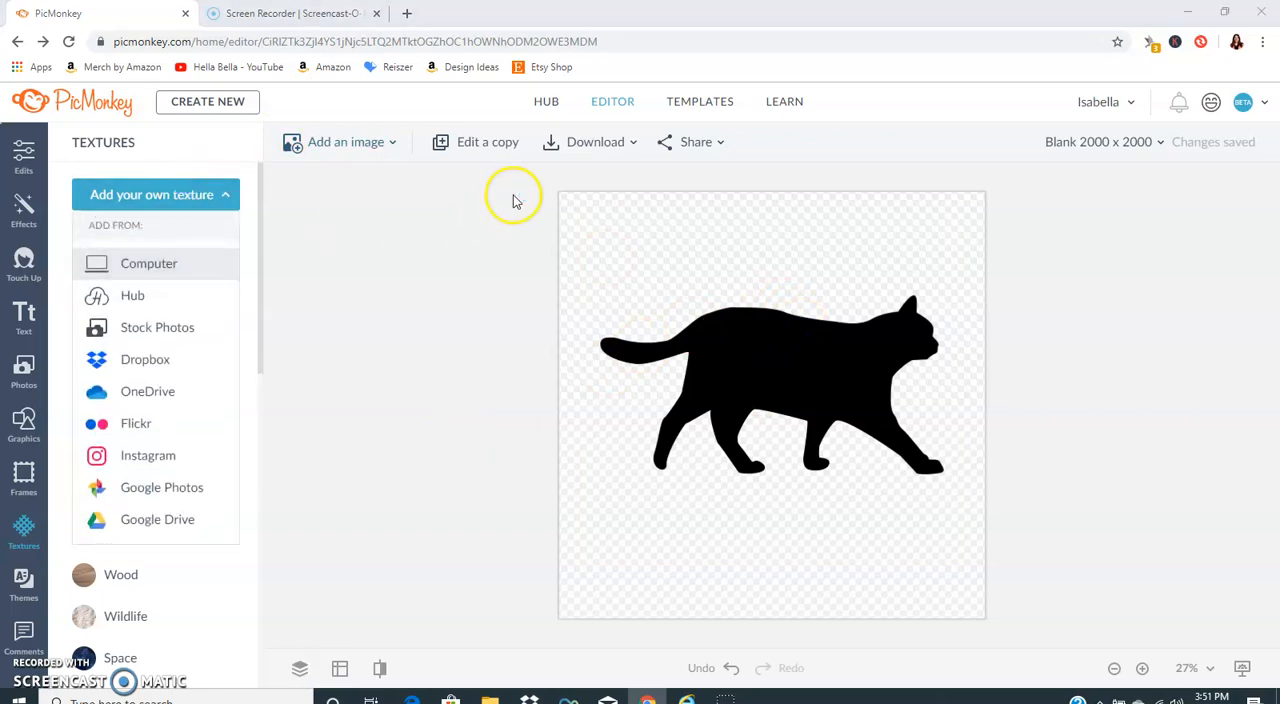
pyautogui.scroll(-4, 514, 171)
pyautogui.click(322, 210)
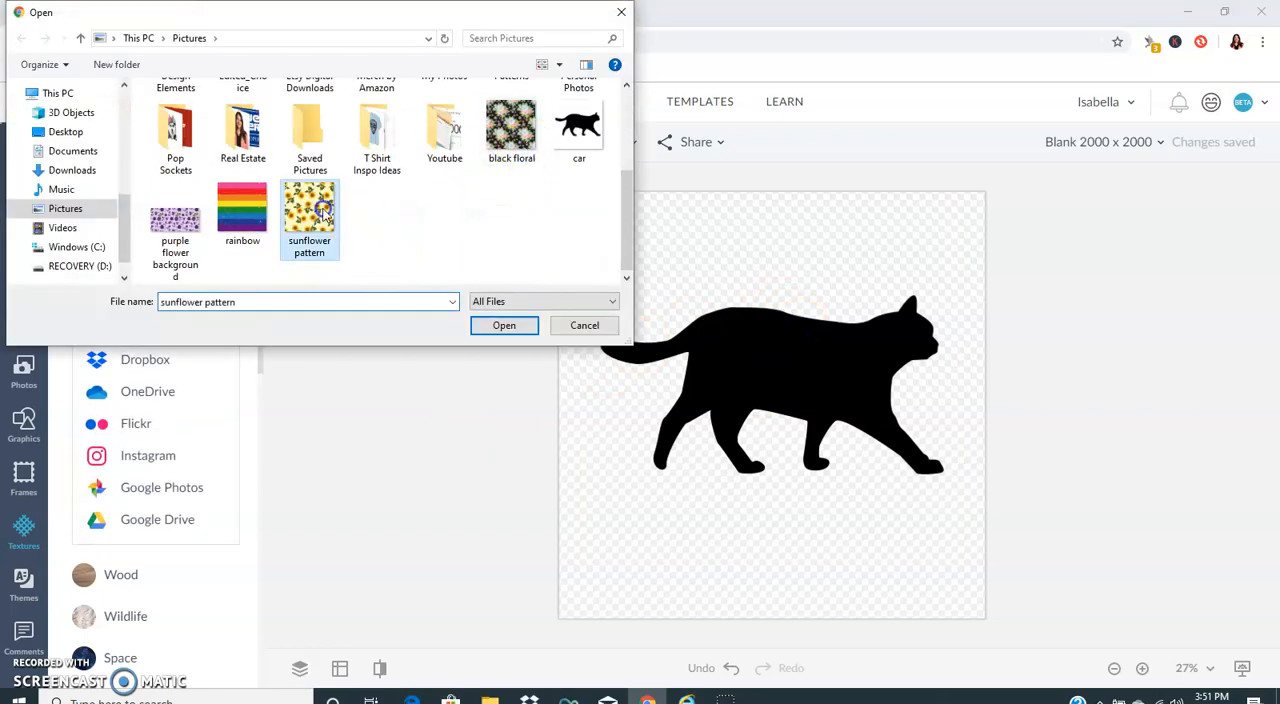
pyautogui.click(508, 325)
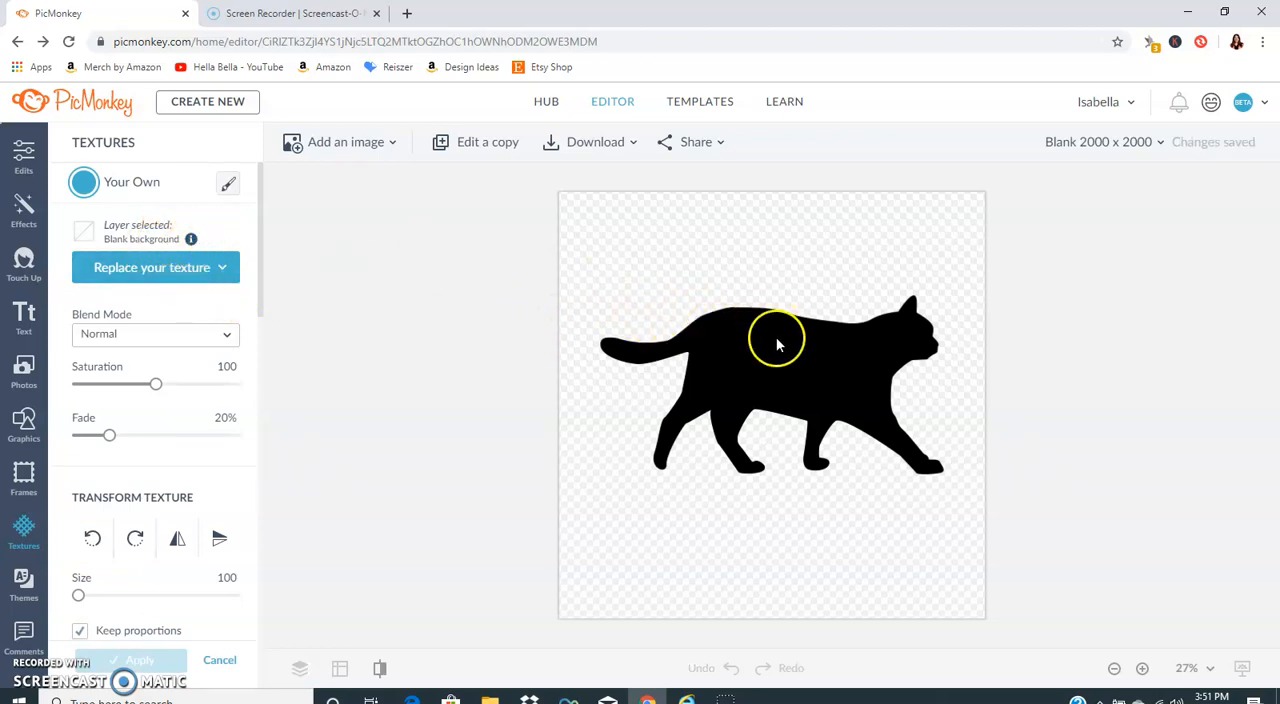
# Step: Discard the texture on the blank background, select the cat silhouette, and load the "sunflower pattern" image as its custom texture
pyautogui.click(222, 664)
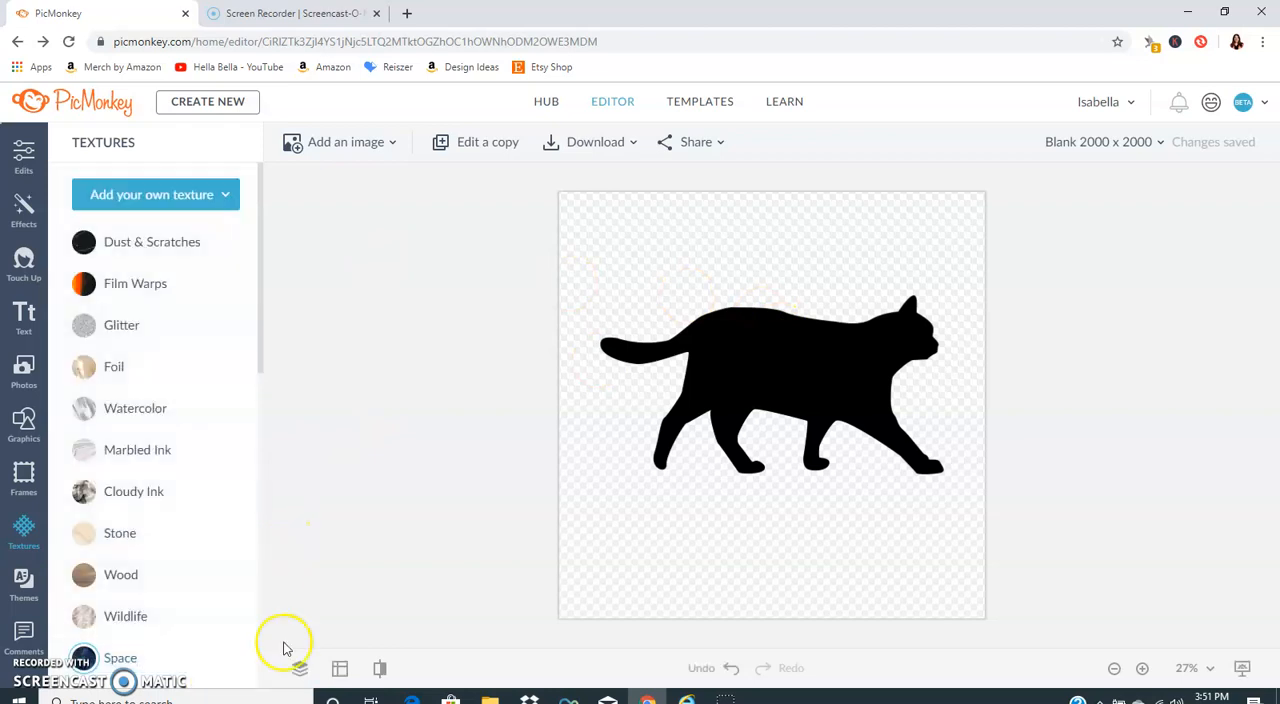
pyautogui.click(766, 336)
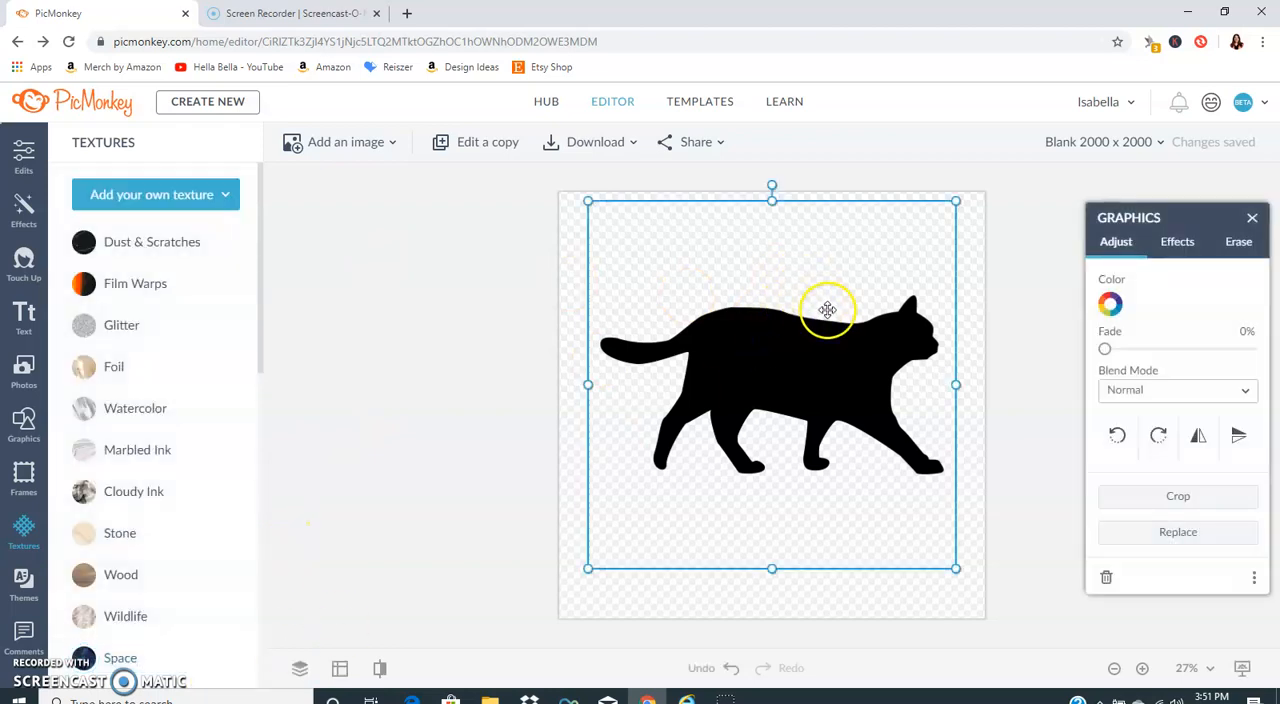
pyautogui.moveTo(789, 303); pyautogui.dragTo(777, 308)
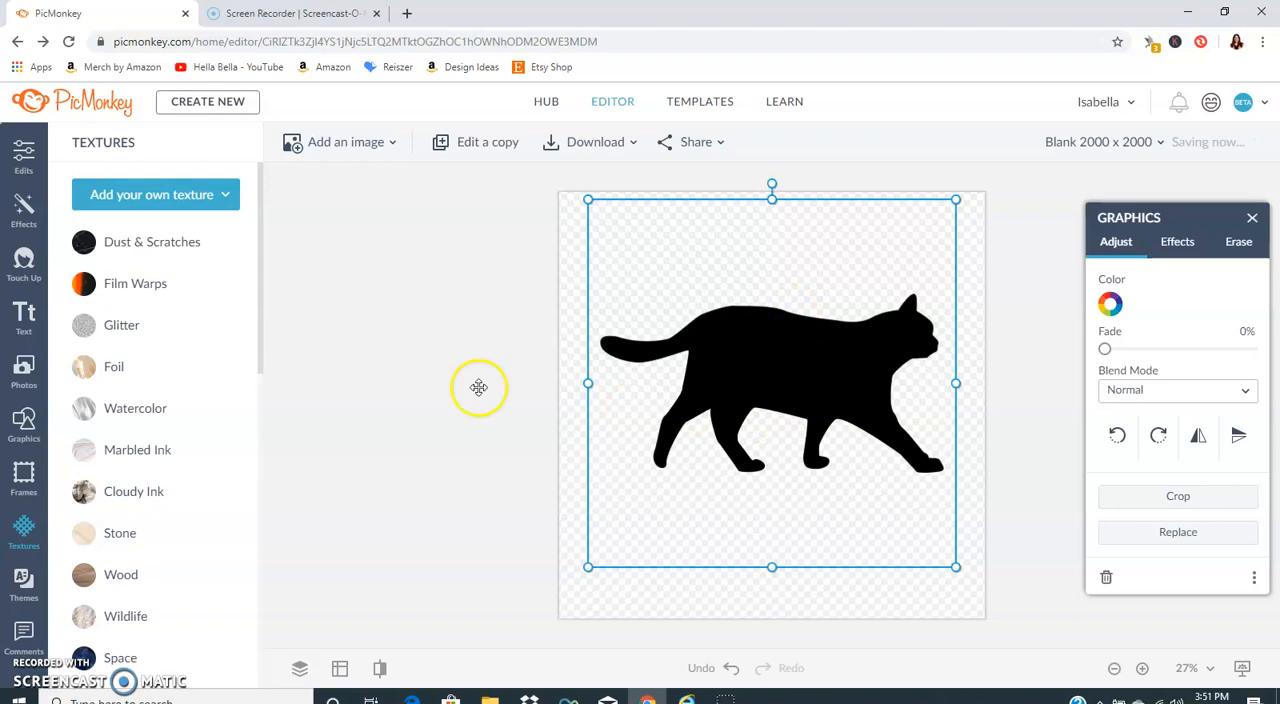
pyautogui.click(177, 194)
pyautogui.click(183, 260)
pyautogui.scroll(-2, 327, 192)
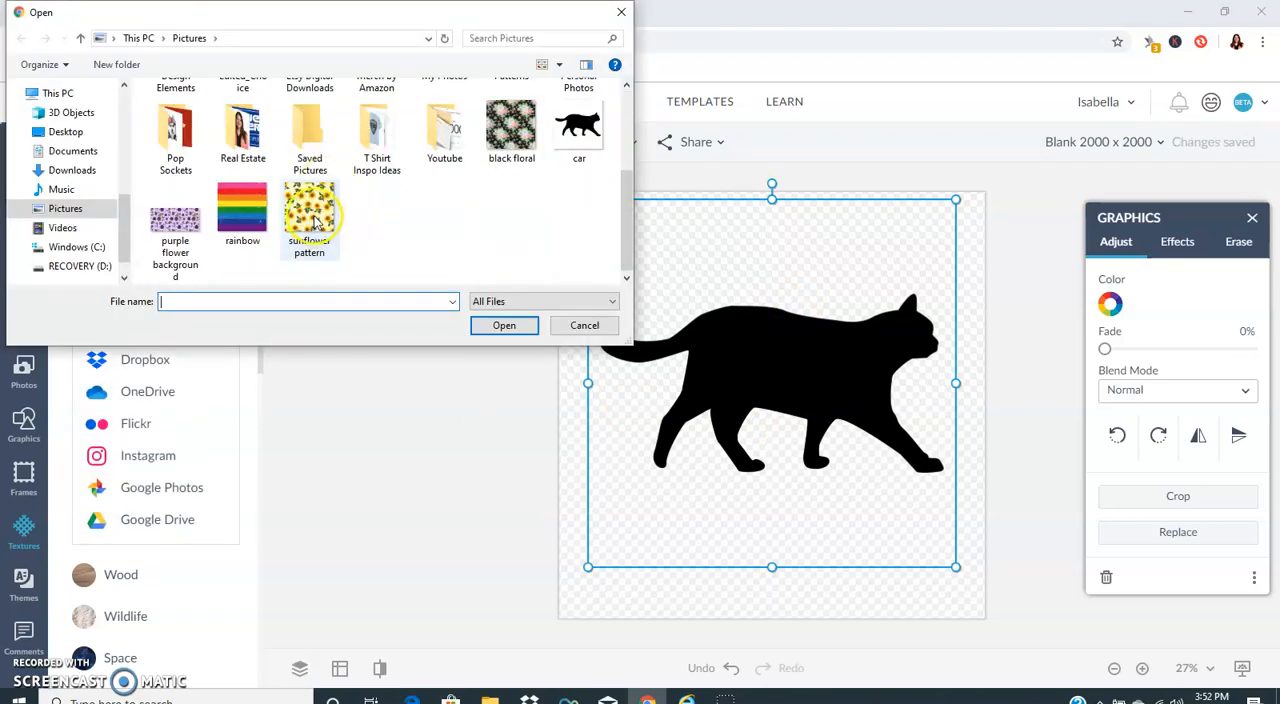
pyautogui.doubleClick(318, 200)
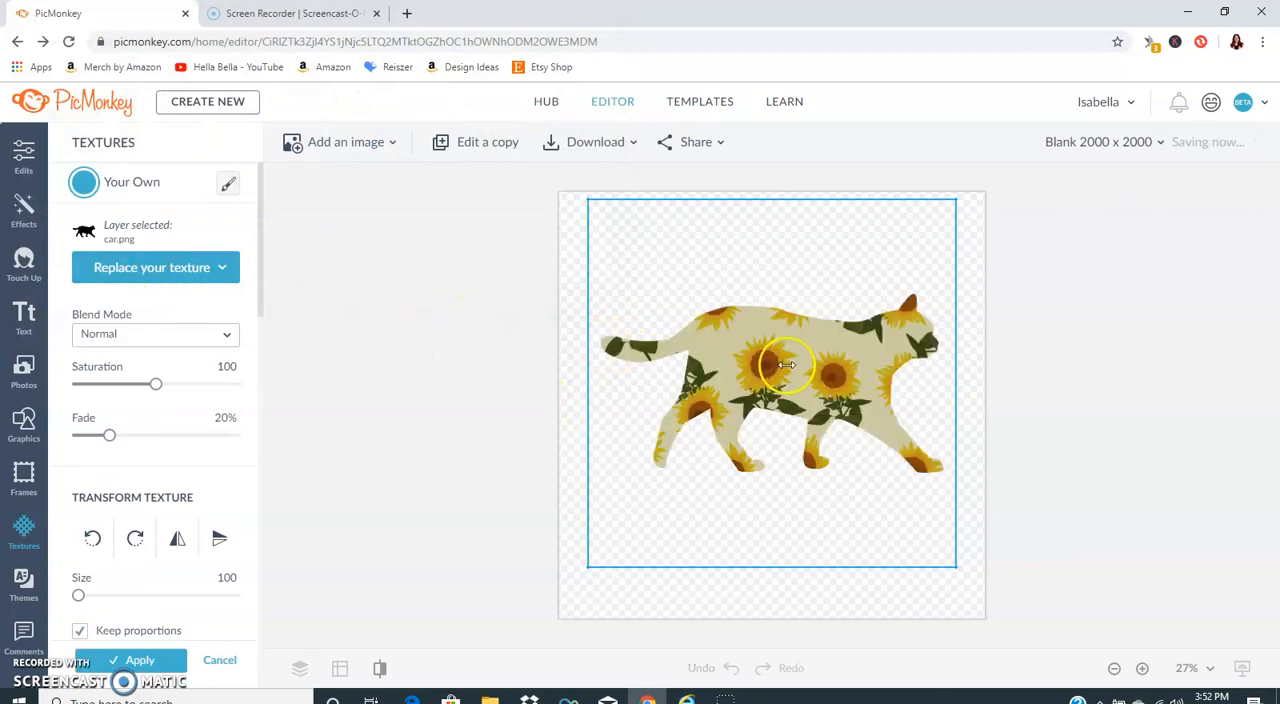
# Step: Set the sunflower texture's fade to 0% at size 100 and apply it to the cat silhouette
pyautogui.moveTo(109, 436); pyautogui.dragTo(30, 428)
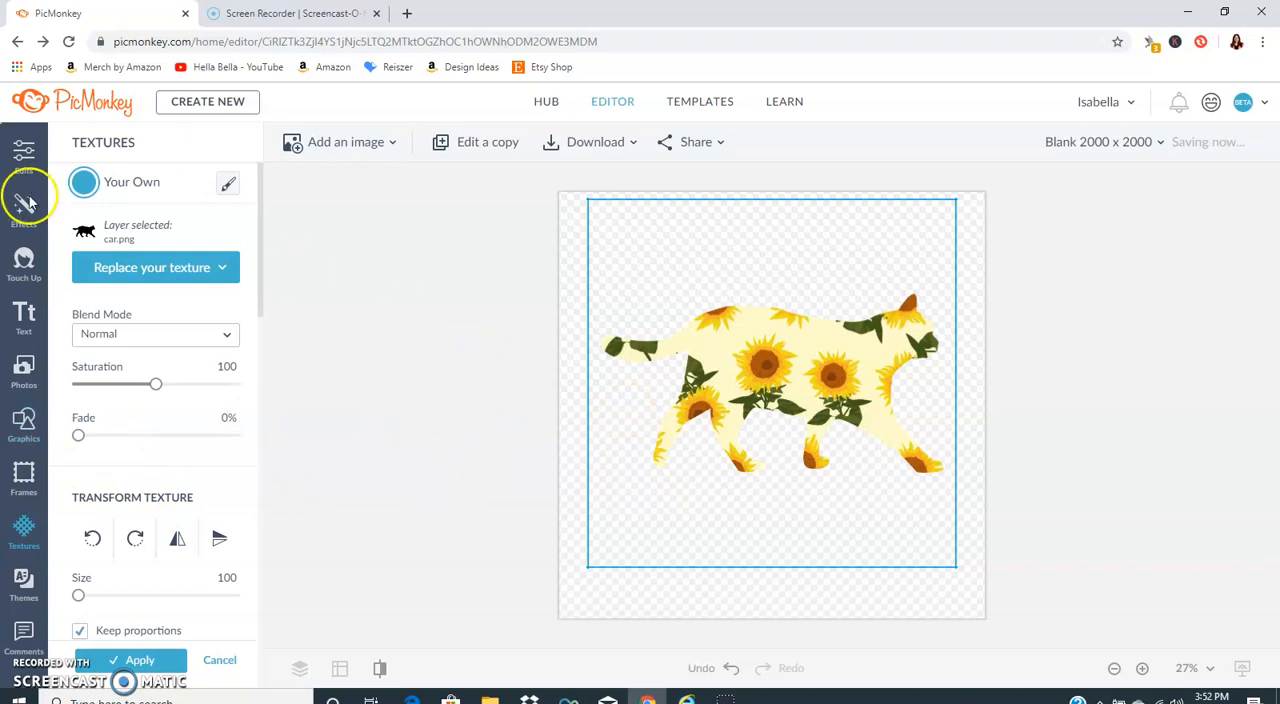
pyautogui.click(22, 158)
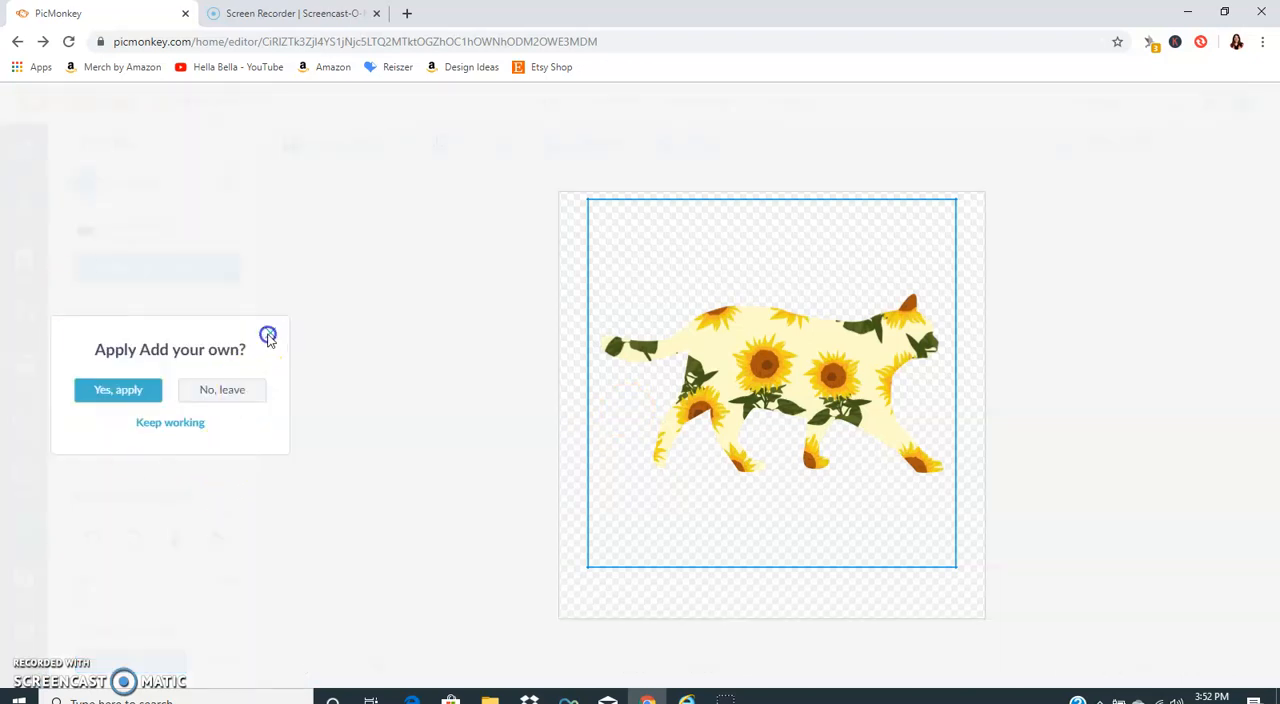
pyautogui.click(268, 336)
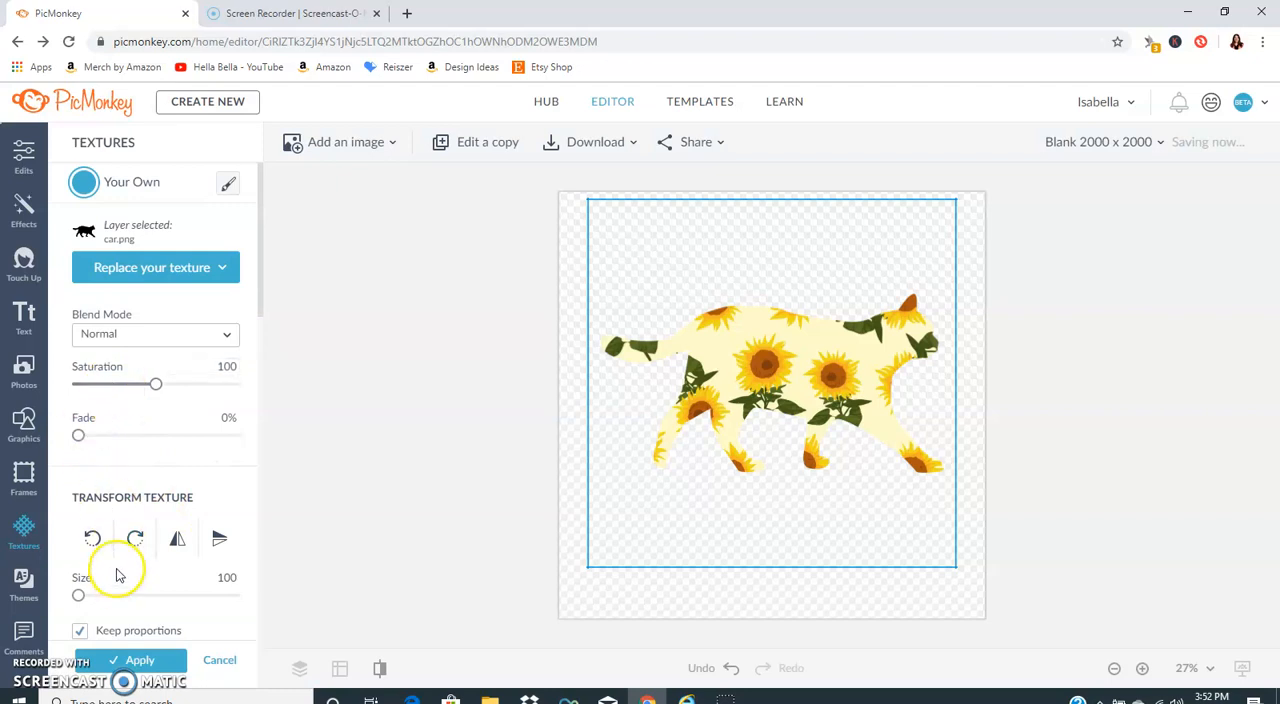
pyautogui.moveTo(78, 598); pyautogui.dragTo(21, 594)
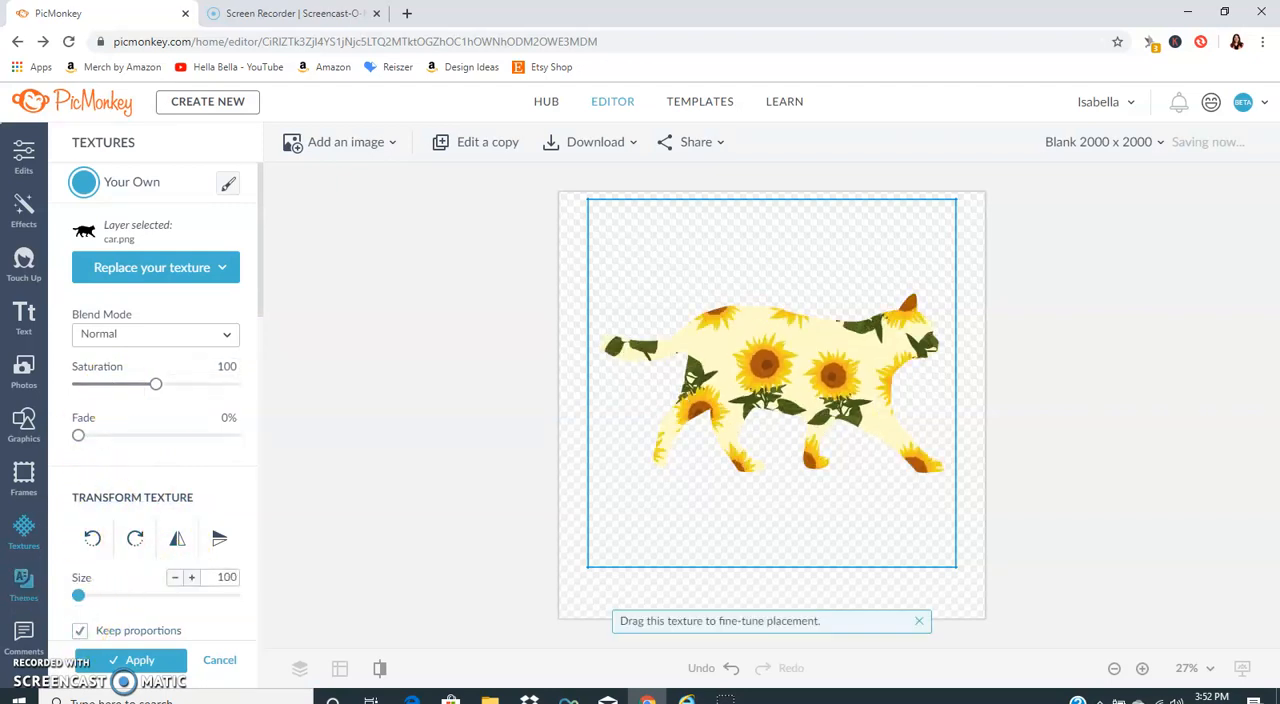
pyautogui.click(24, 155)
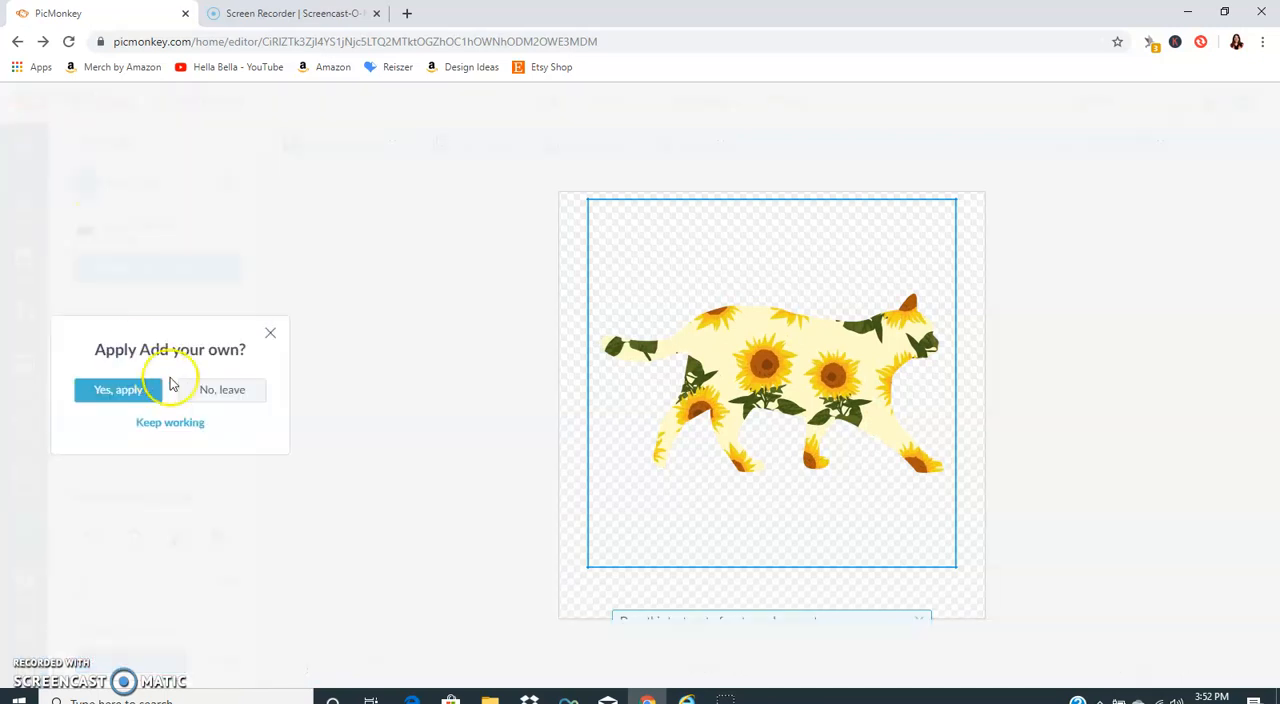
pyautogui.click(120, 392)
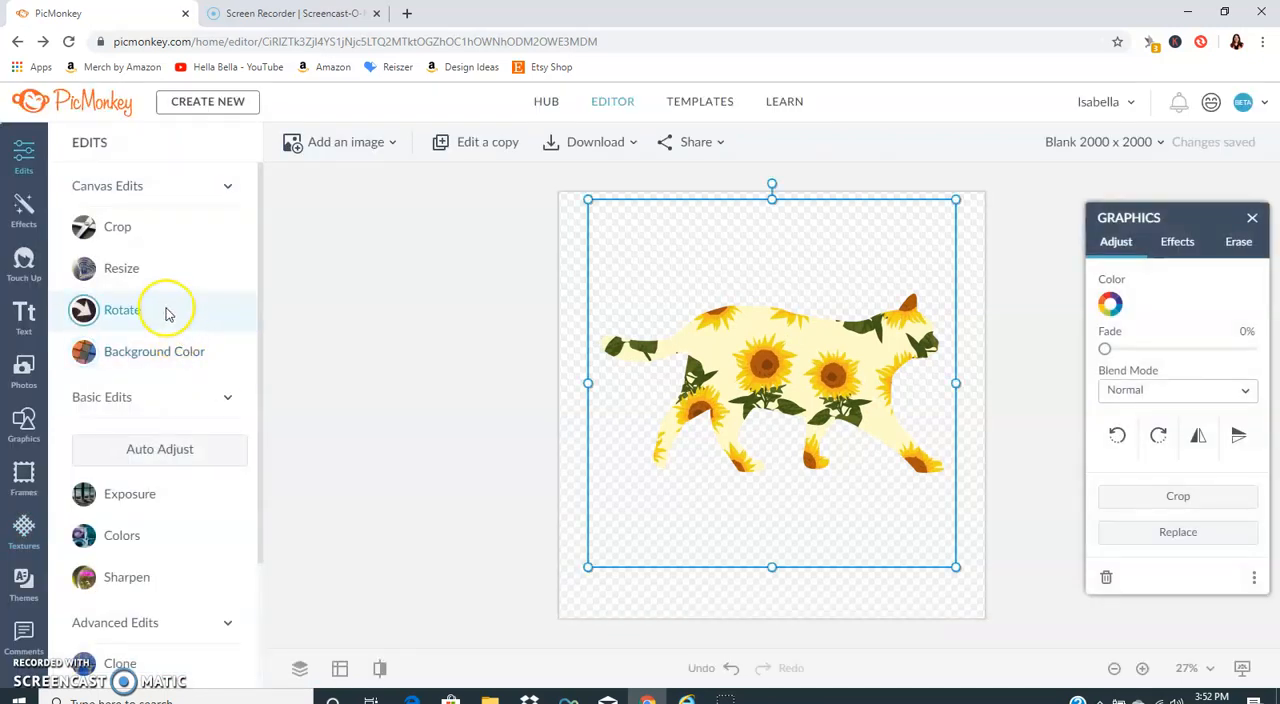
# Step: Change the canvas background color to black (#000000) and apply it
pyautogui.click(157, 351)
pyautogui.scroll(-3, 170, 500)
pyautogui.click(207, 492)
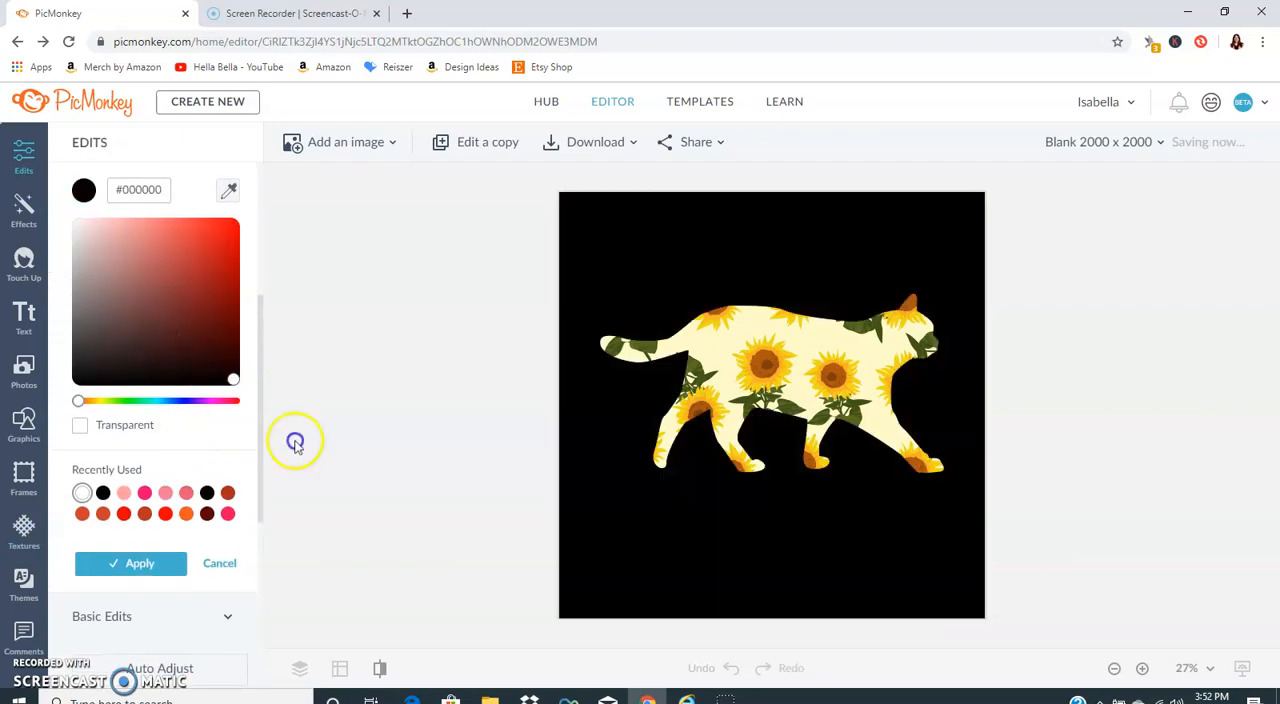
pyautogui.click(137, 563)
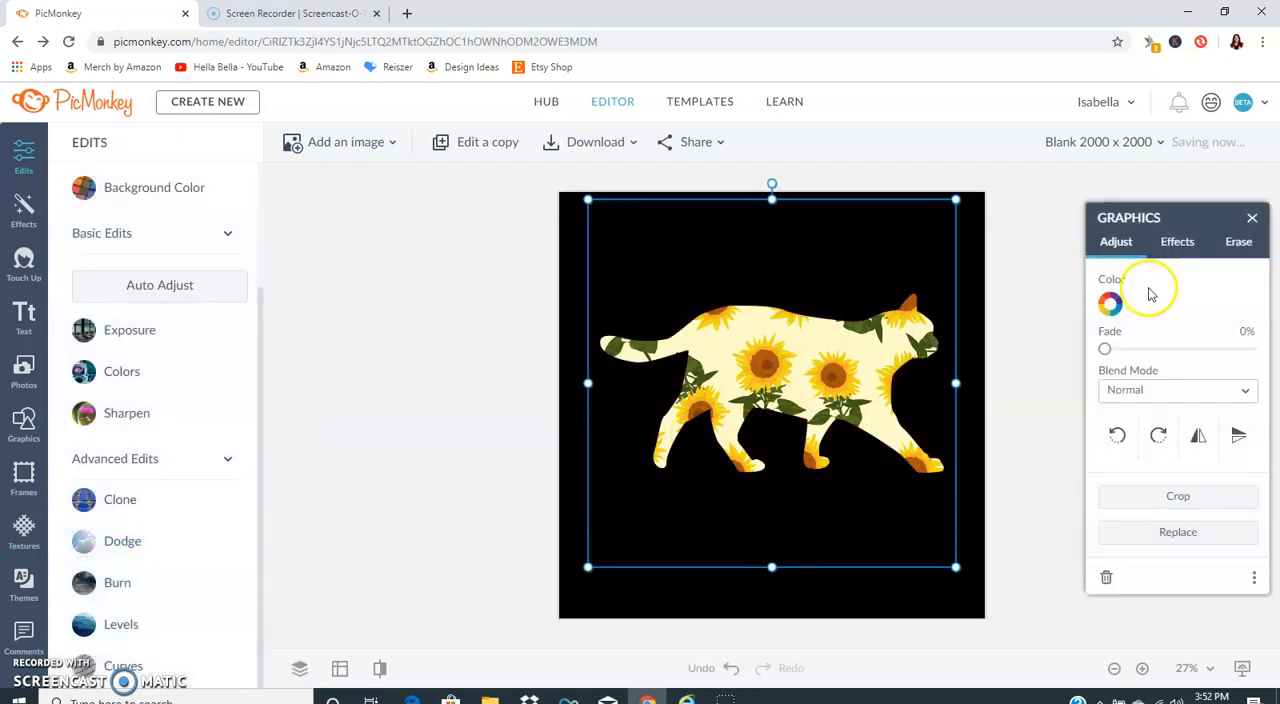
# Step: Add an outline effect to the sunflower cat and sample its color from a yellow sunflower petal (#f3be20)
pyautogui.click(1176, 244)
pyautogui.click(1162, 339)
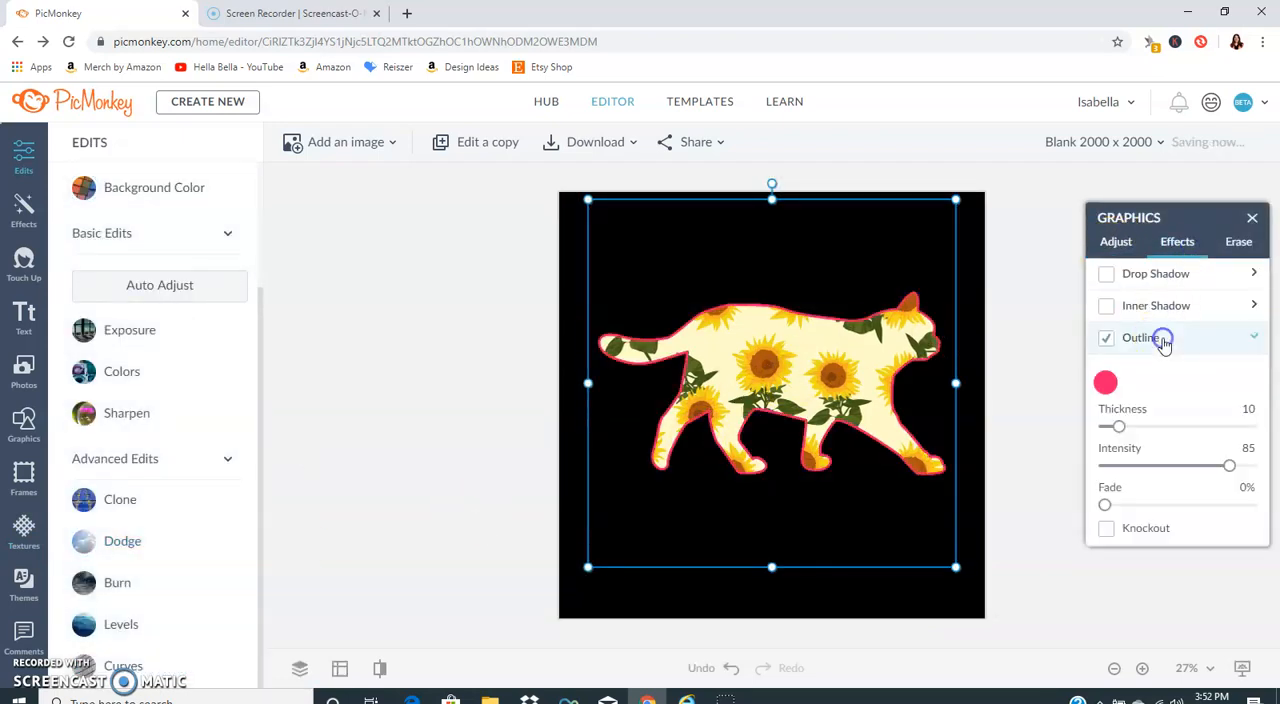
pyautogui.click(1105, 383)
pyautogui.click(1060, 336)
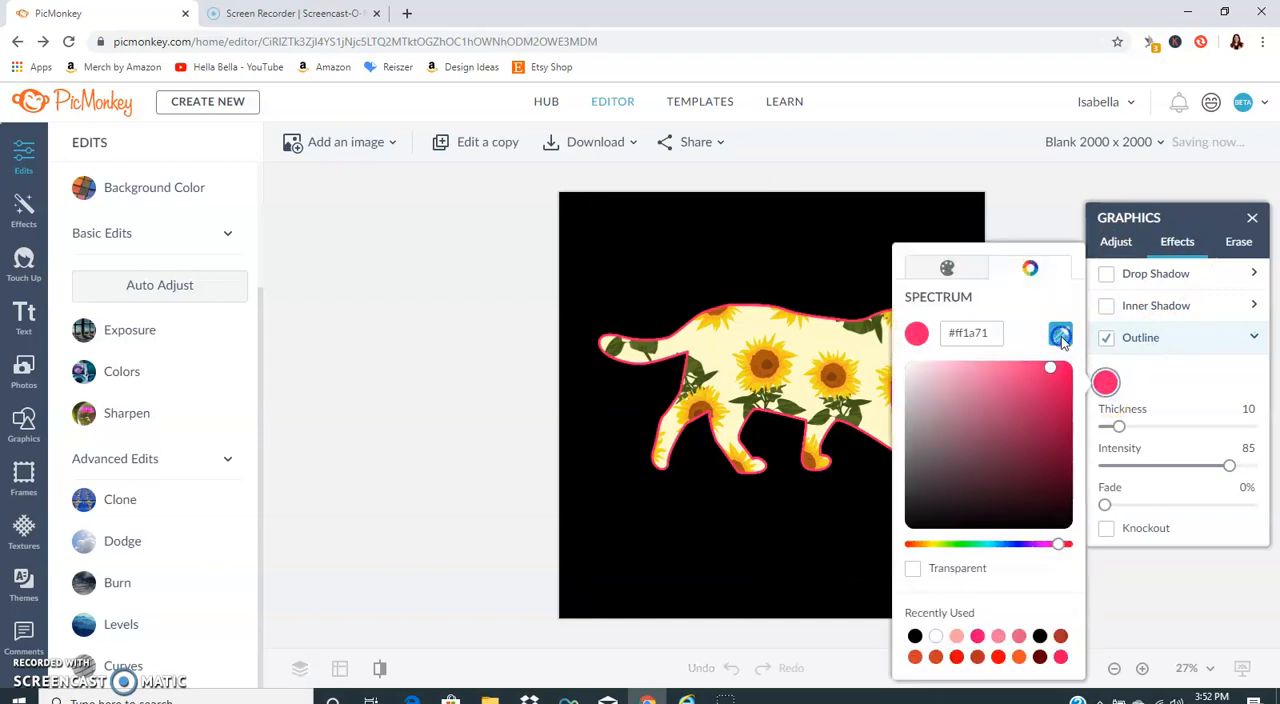
pyautogui.click(848, 345)
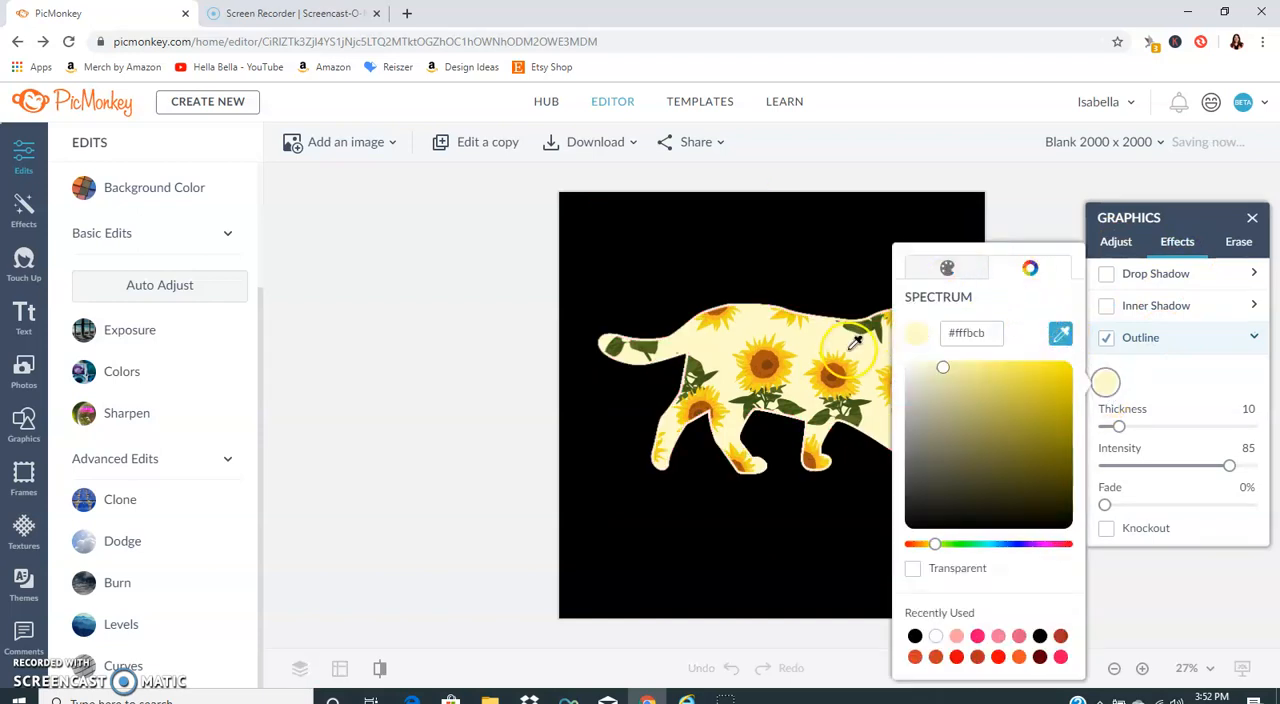
pyautogui.click(788, 369)
pyautogui.click(785, 357)
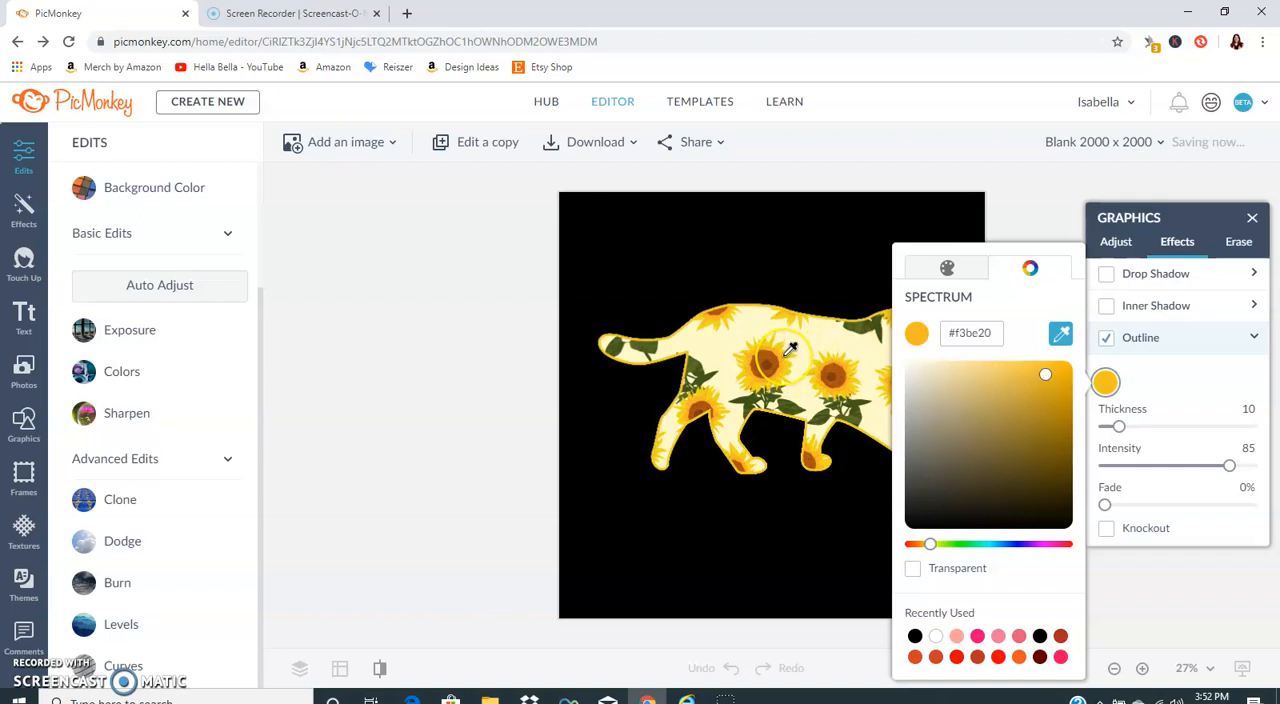
pyautogui.click(784, 357)
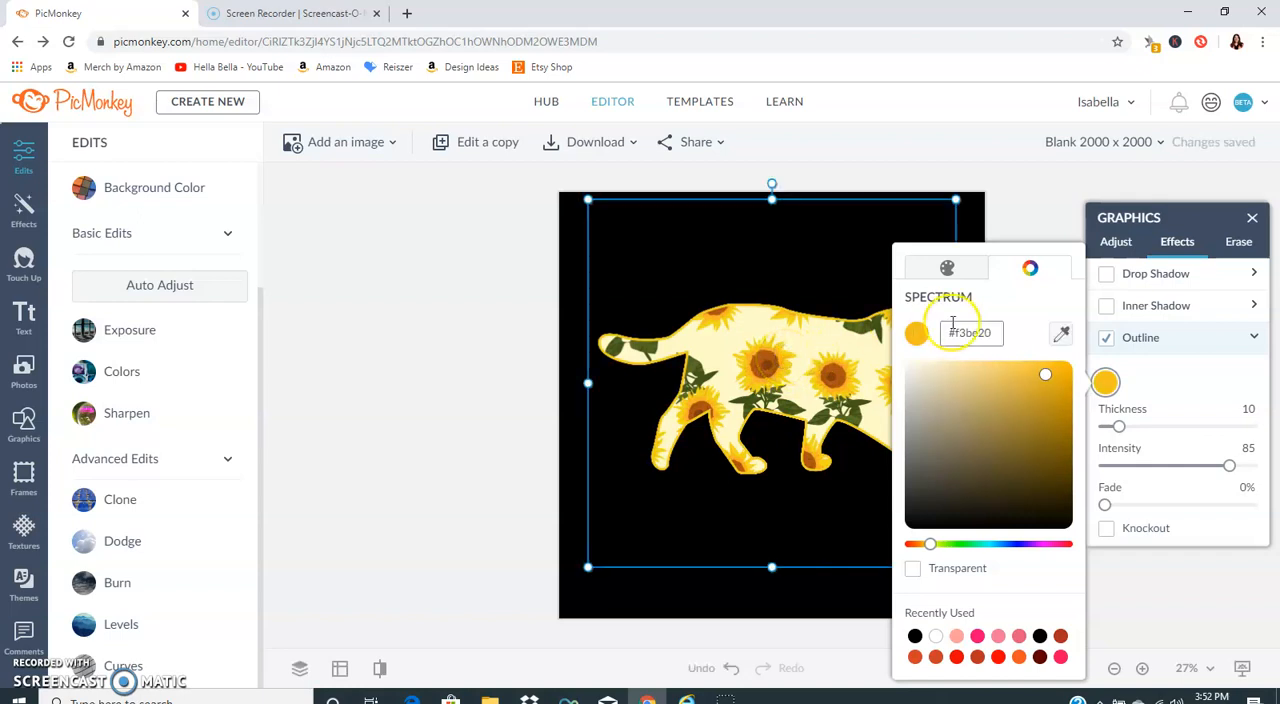
pyautogui.click(1168, 376)
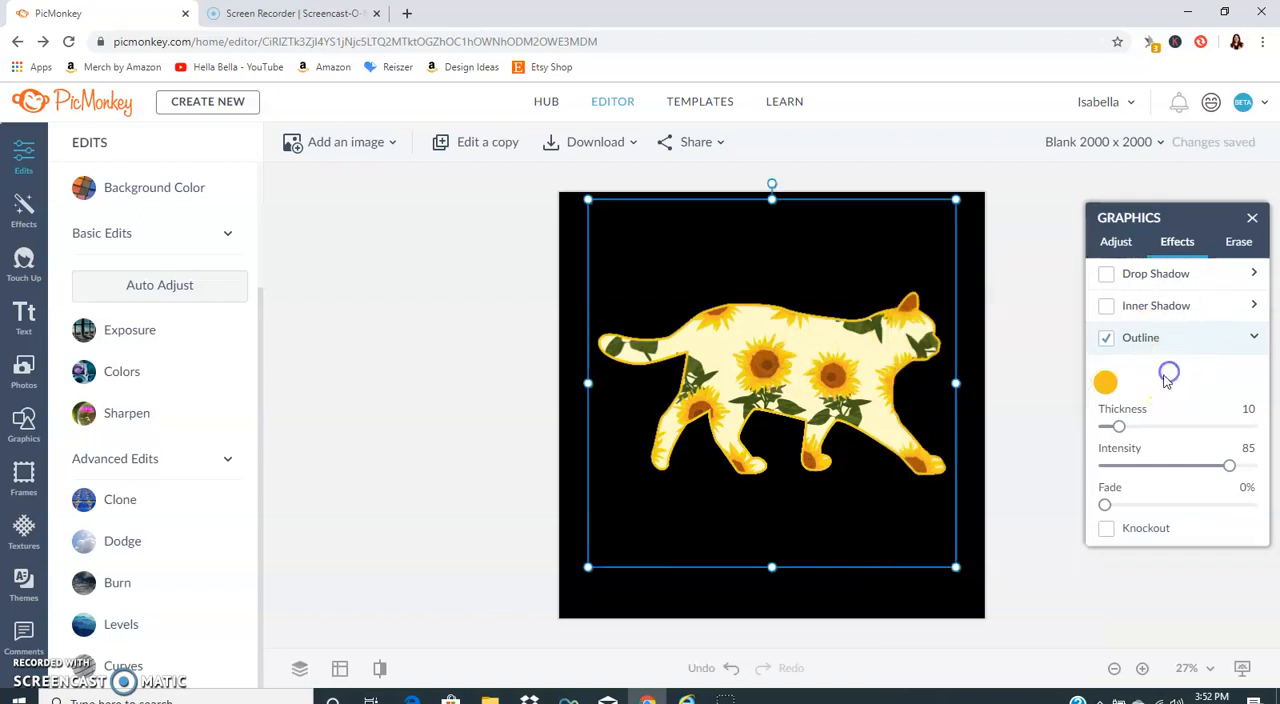
# Step: Set the cat outline's thickness to 24 and deselect the cat
pyautogui.moveTo(1121, 430); pyautogui.dragTo(1138, 425)
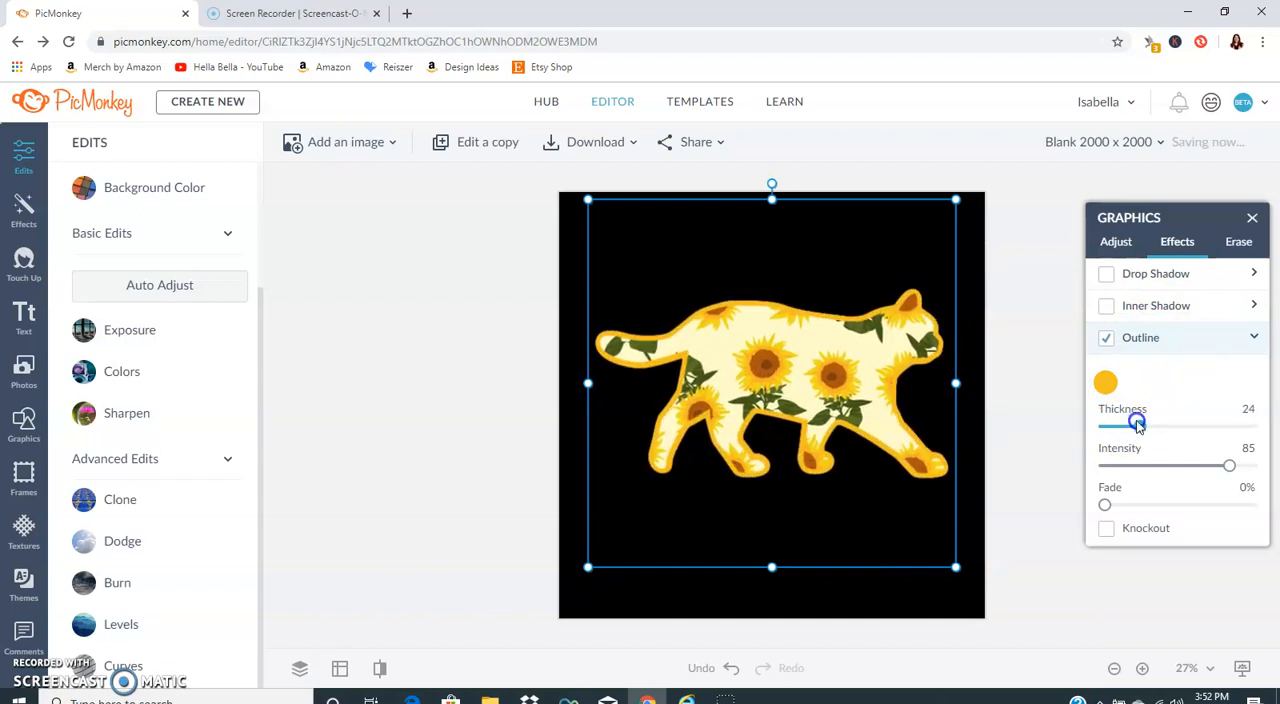
pyautogui.click(1025, 437)
pyautogui.click(851, 374)
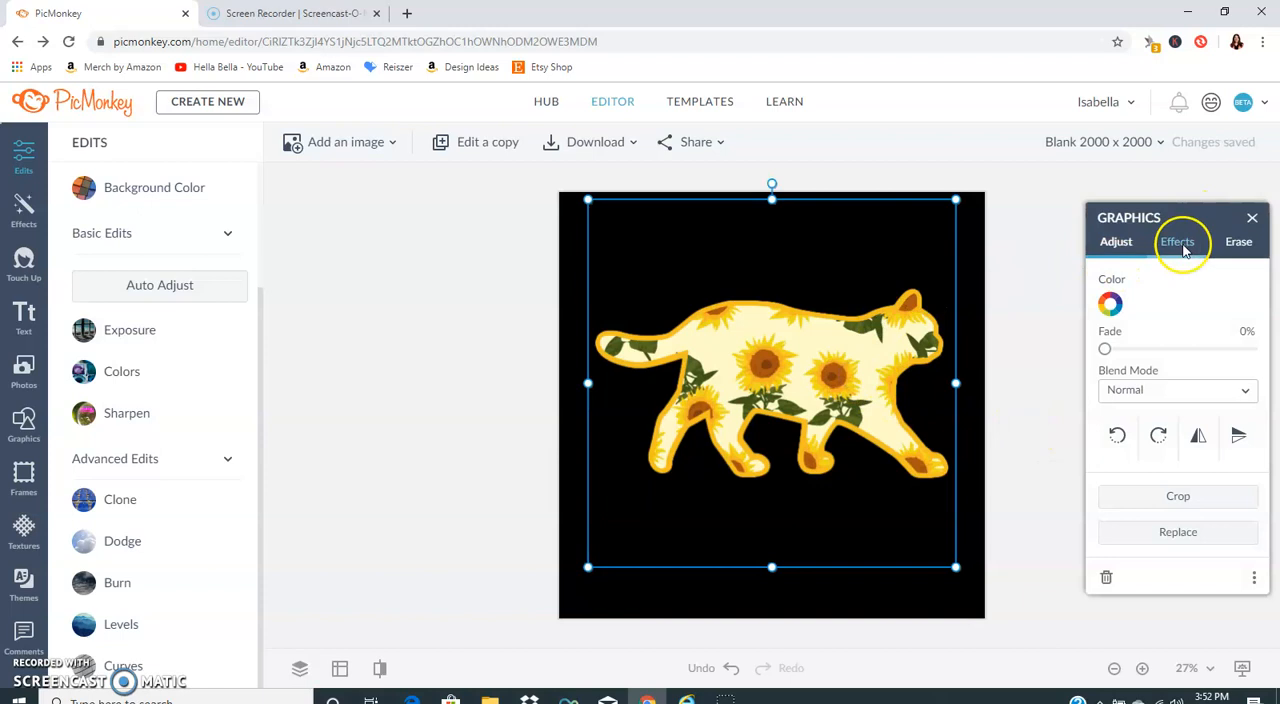
pyautogui.click(517, 280)
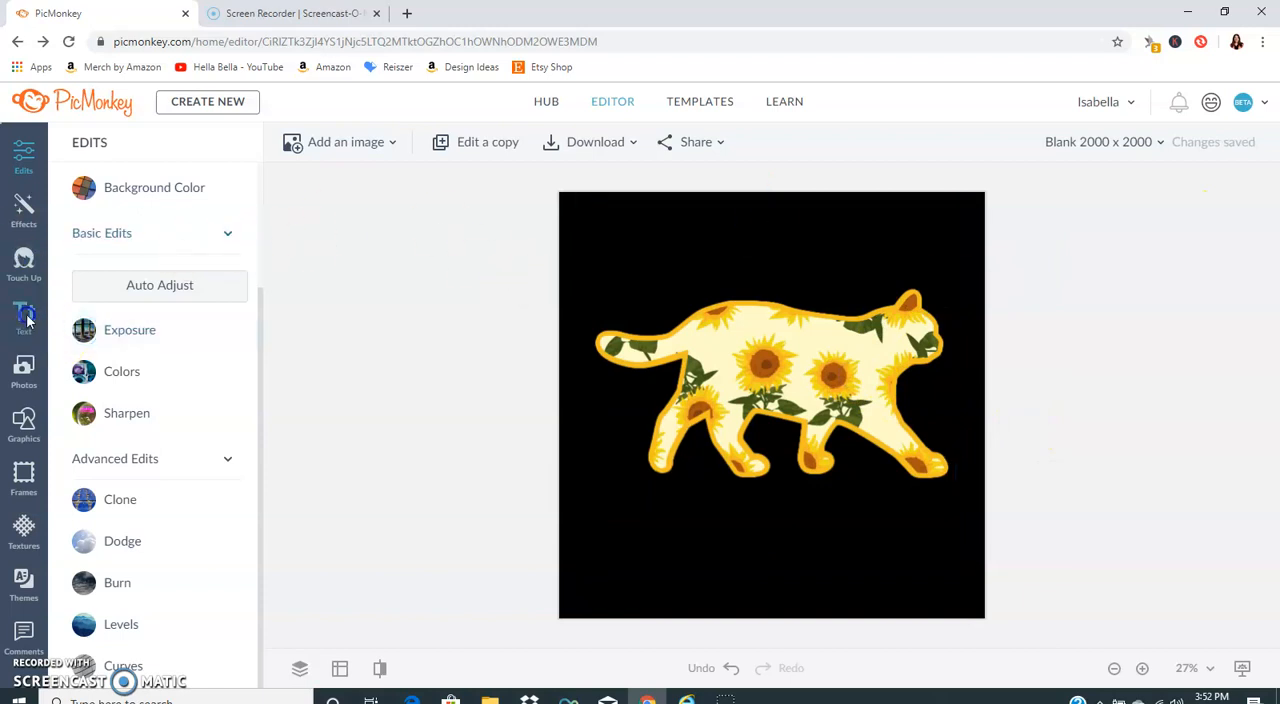
# Step: Move the outlined sunflower cat down to the vertical middle of the canvas, deselect it, and show the canvas editing options
pyautogui.click(25, 316)
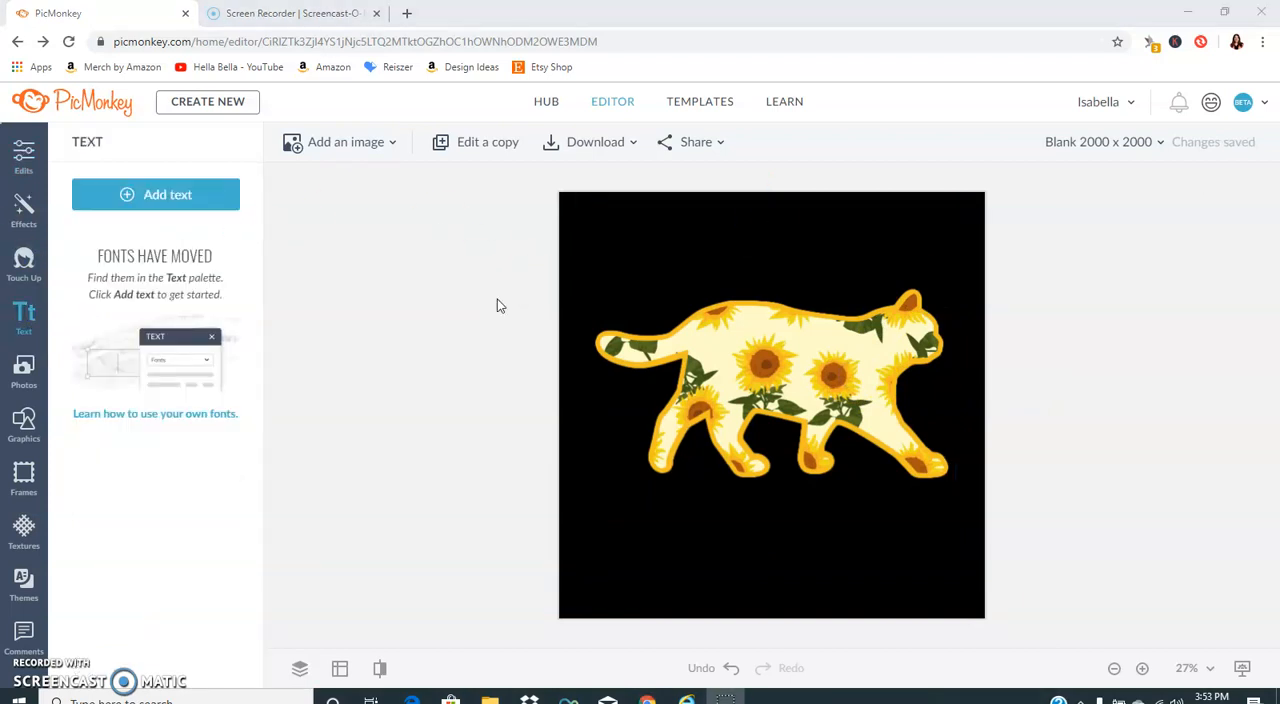
pyautogui.moveTo(786, 296); pyautogui.dragTo(737, 342)
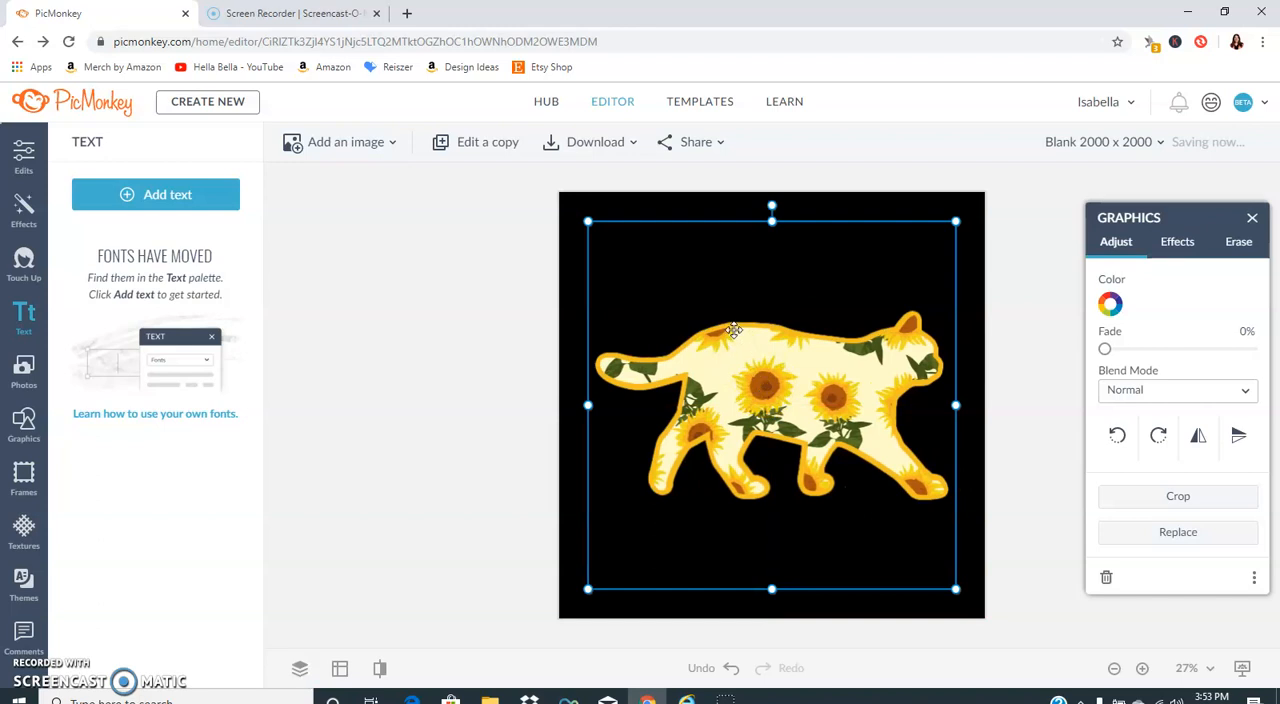
pyautogui.click(537, 289)
pyautogui.click(24, 155)
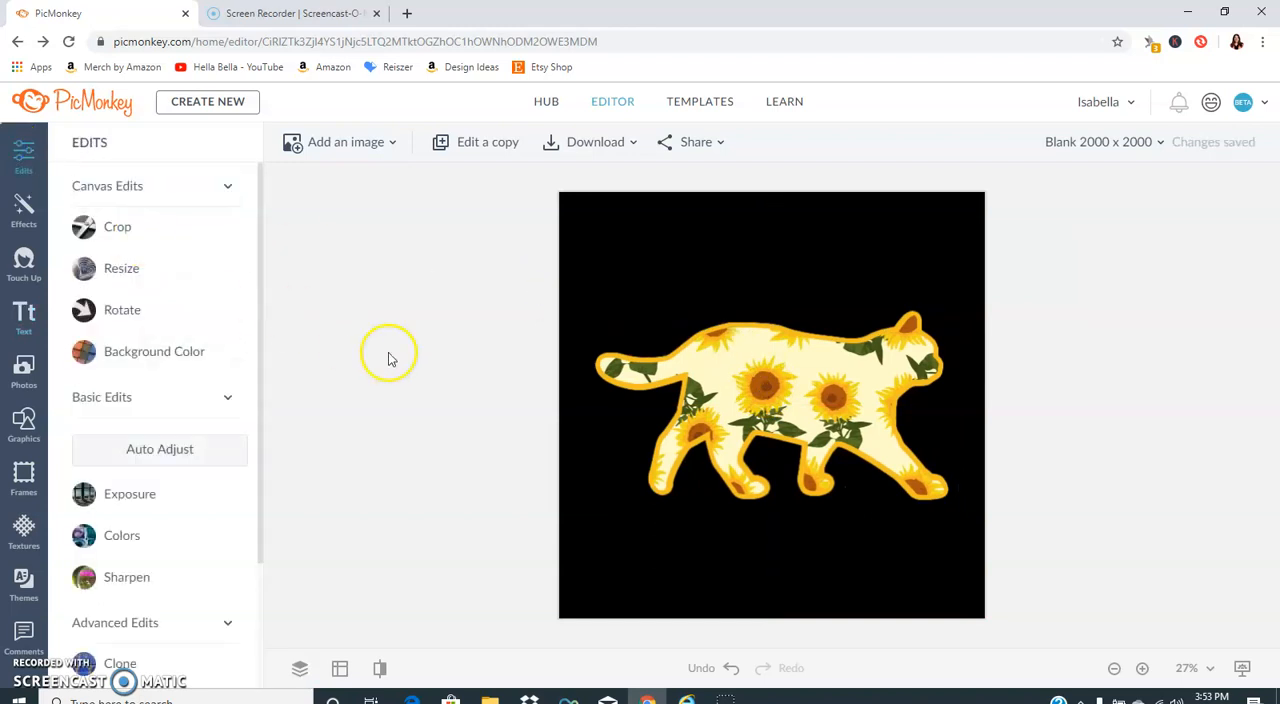